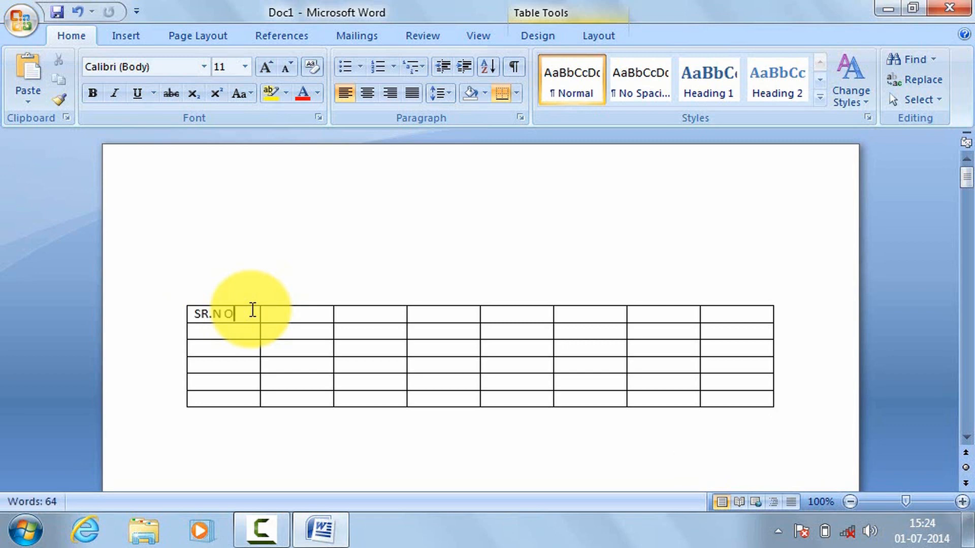
Step: Fill the first five header cells of the table with SR.NO, NAME, ENGLISH, HINDI and MATH
key(BackSpace)
key(BackSpace)
text(O)
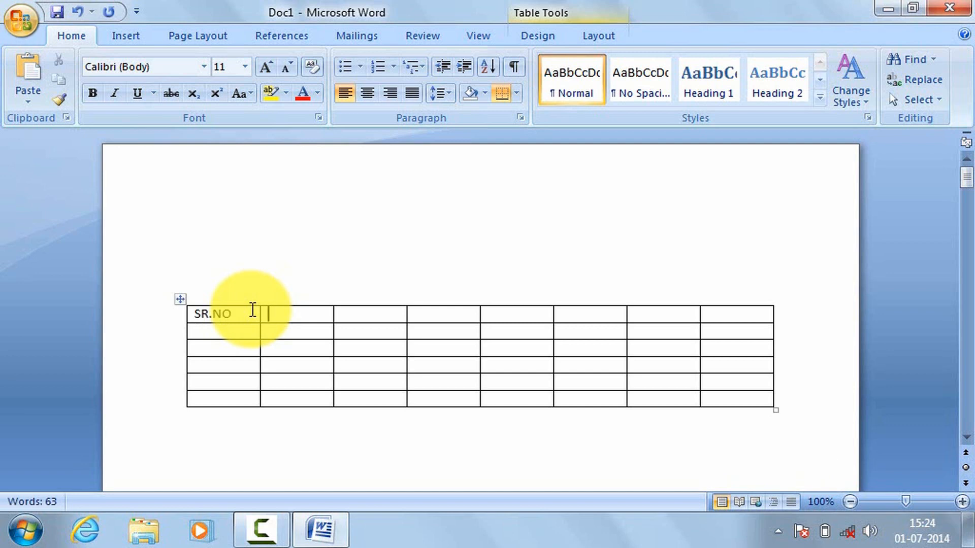
text(NAME)
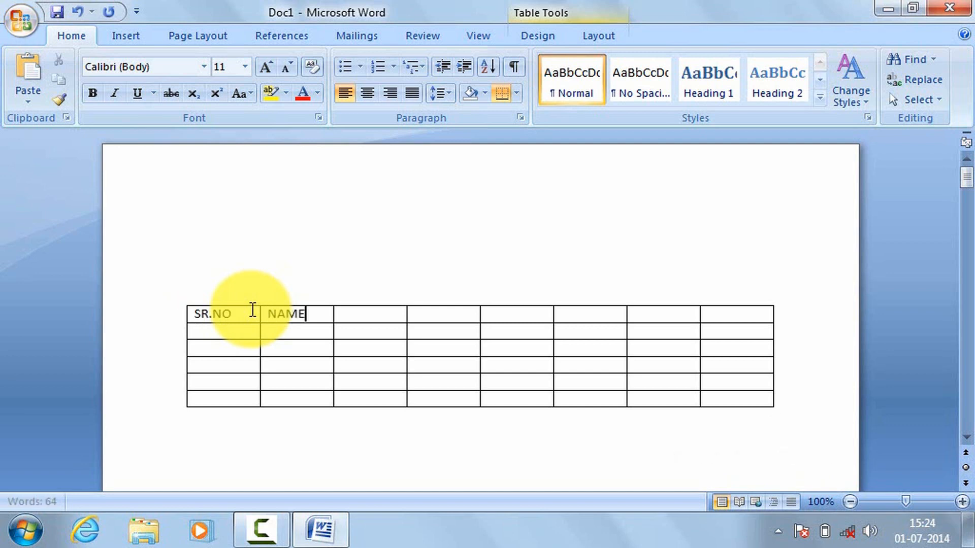
key(Tab)
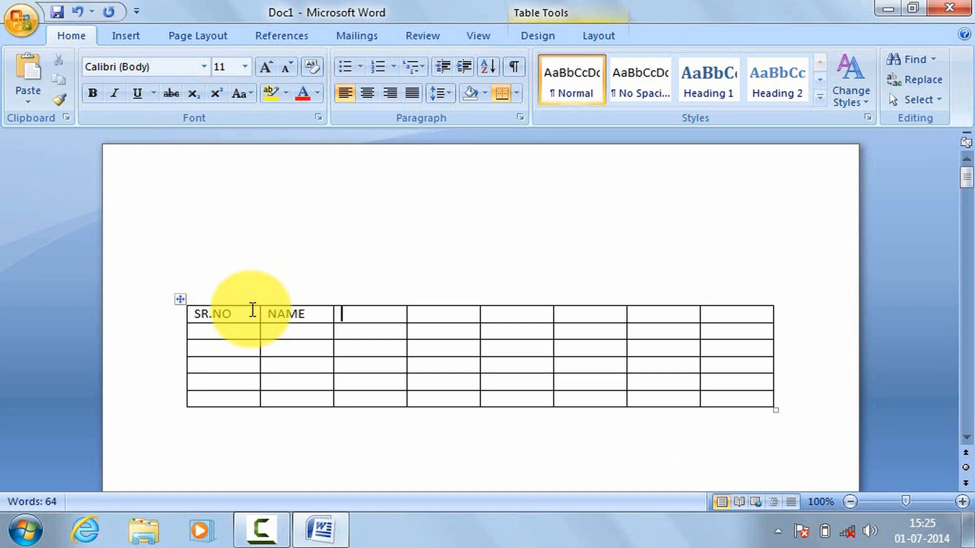
text(ENGLIS)
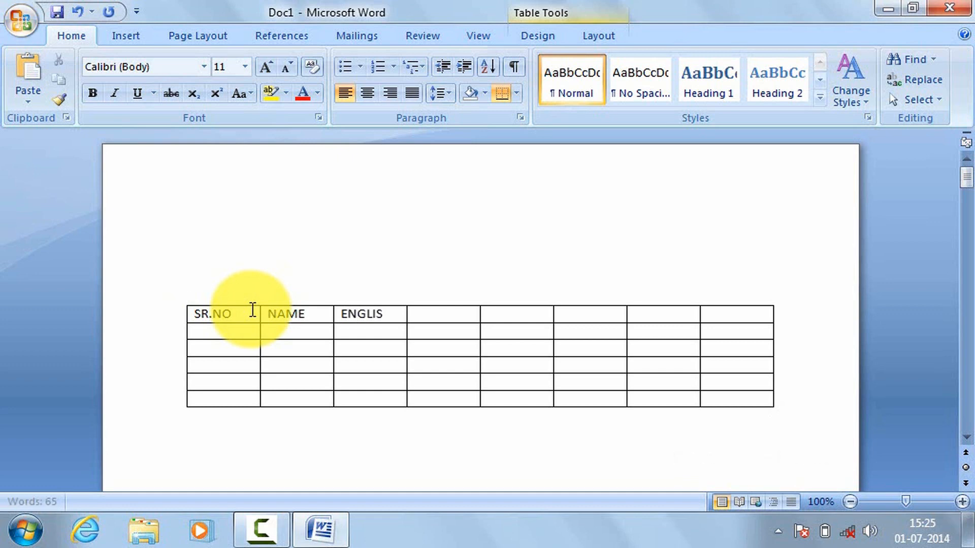
text(H)
key(Tab)
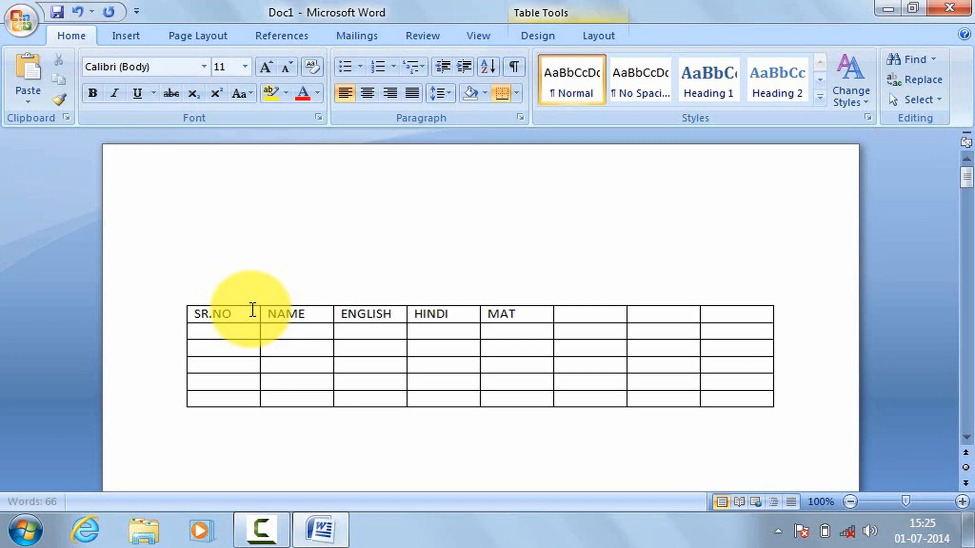
key(Tab)
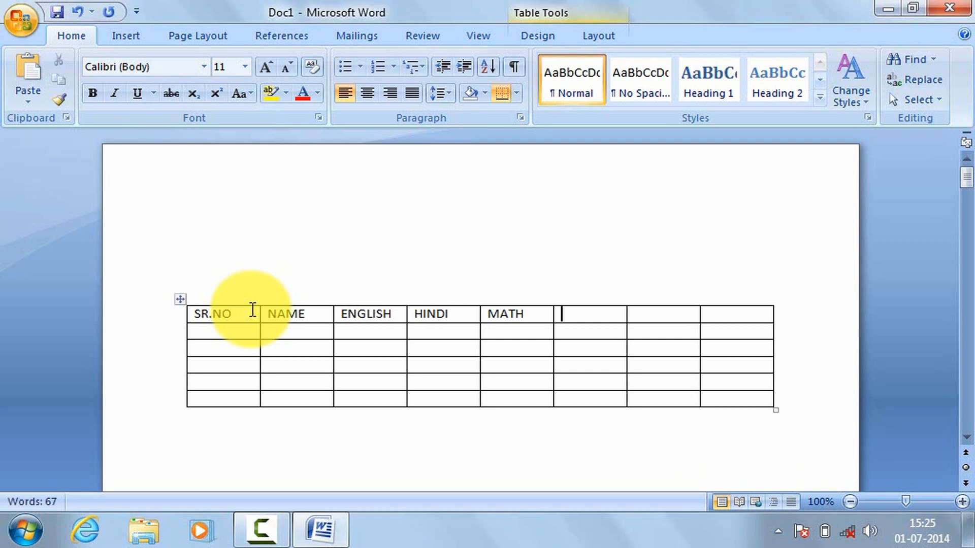
Step: Complete the table's header row with ACCOUNTS, B.O and TOTAL in the last three columns
text(ACCOUNT)
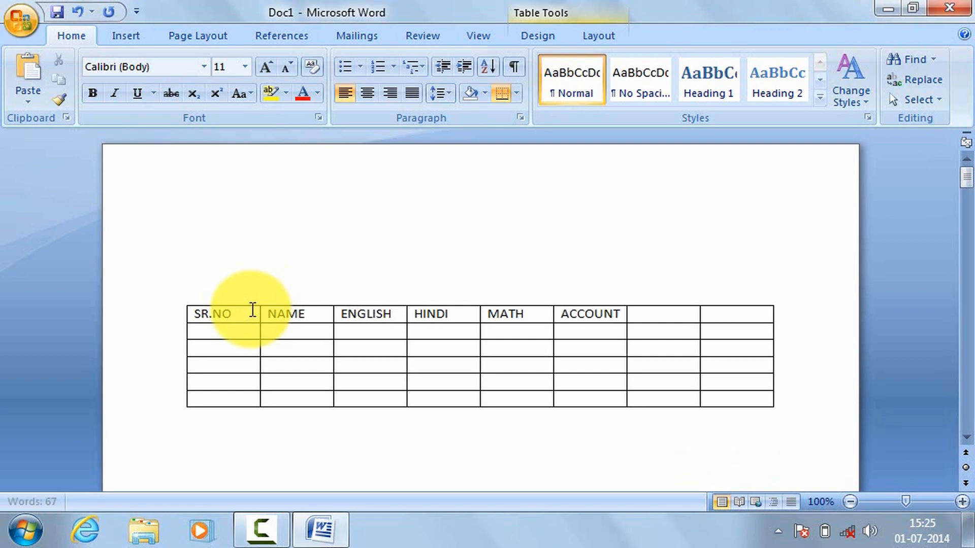
text(S)
key(Tab)
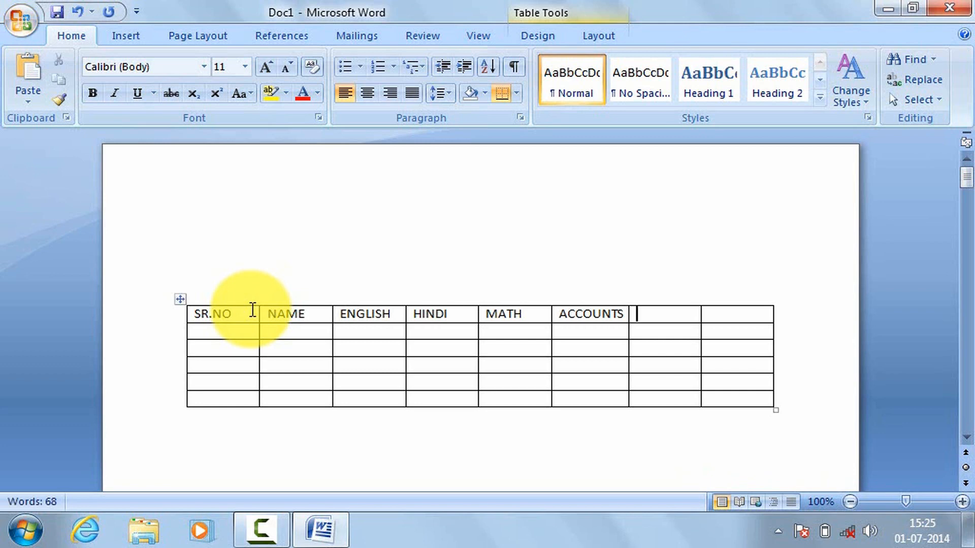
text(B.O)
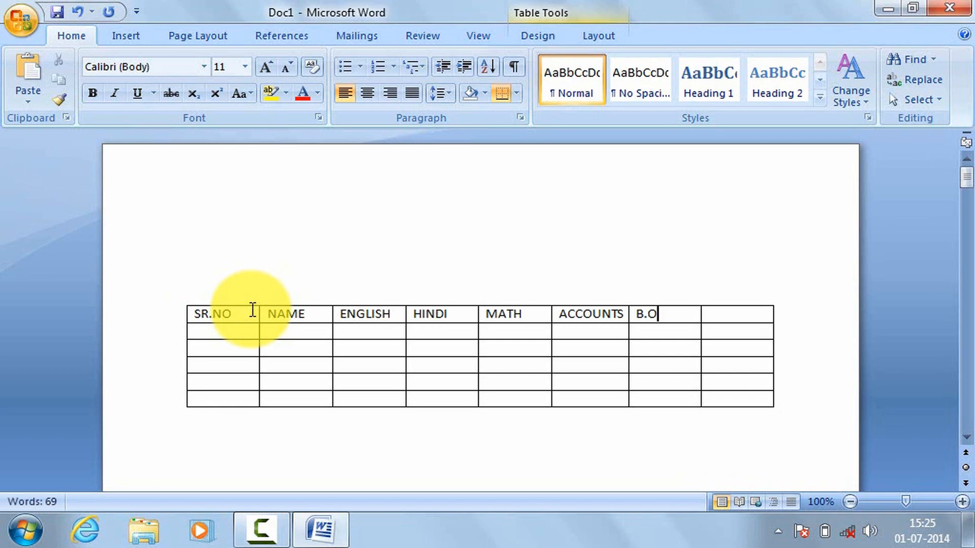
key(Tab)
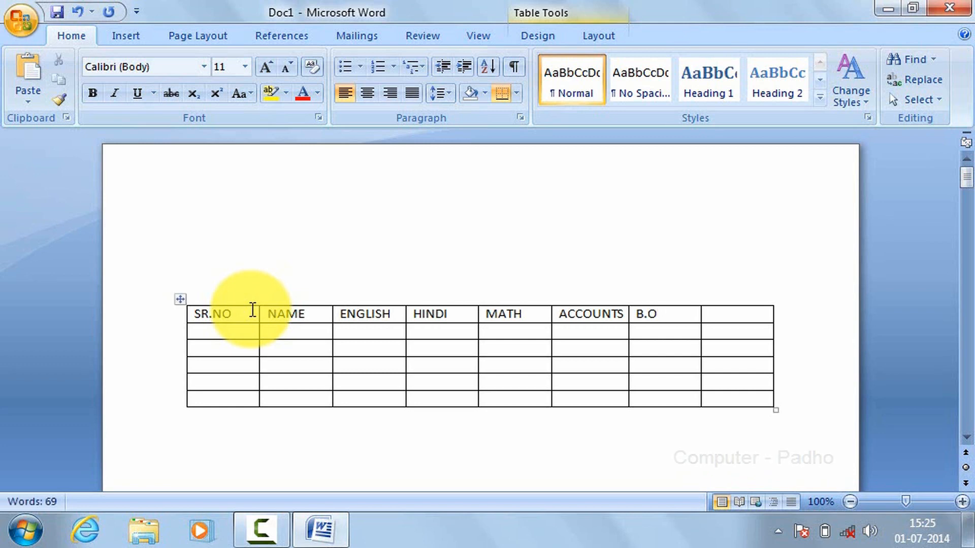
text(TOTAL)
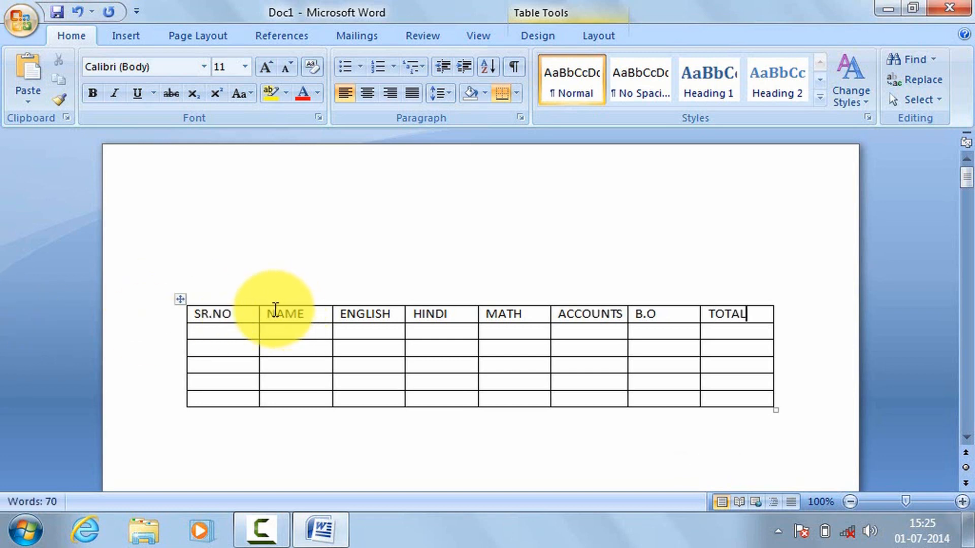
Step: Number the rows 1 to 5 in the SR.NO column below the header
click(222, 327)
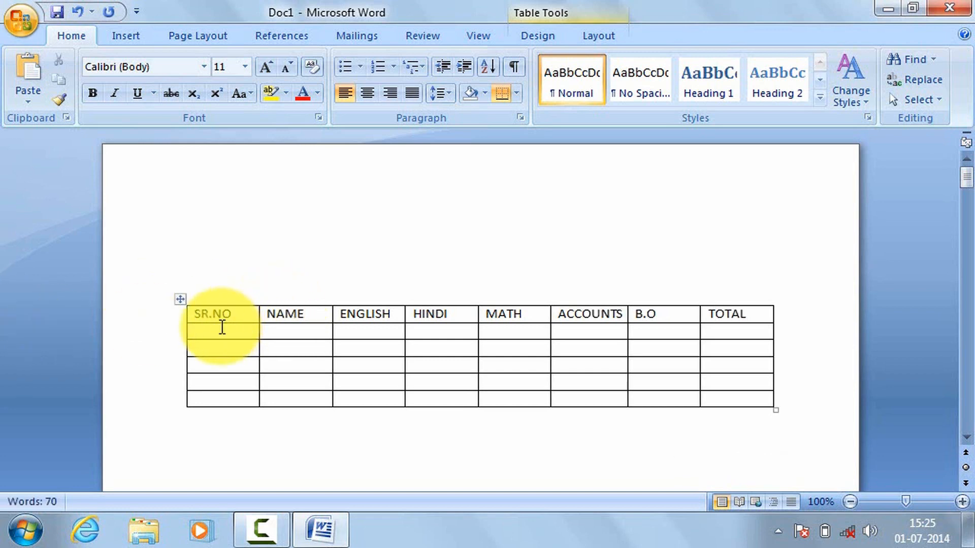
text(1)
key(Down)
text(2)
key(Down)
text(3)
key(Down)
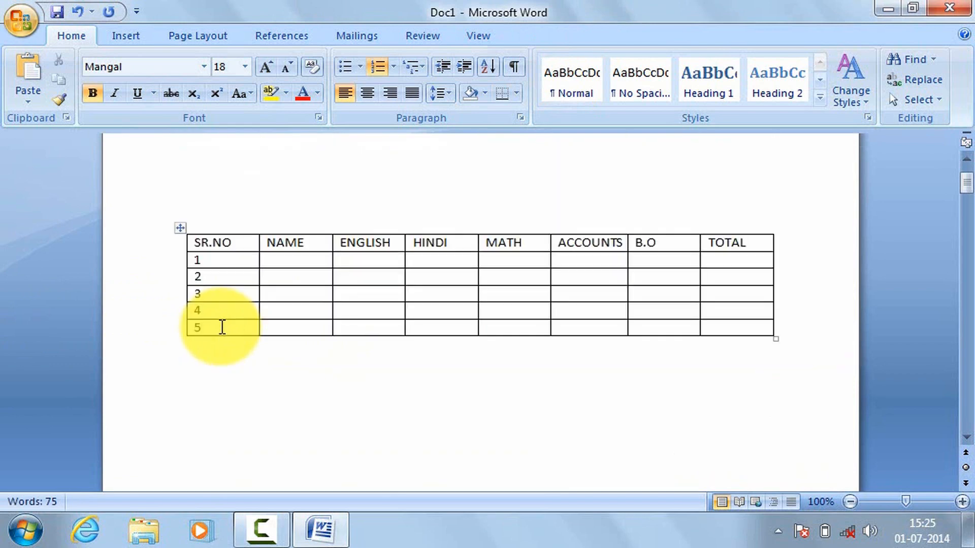
Step: Enter the five students' first names in the NAME column, one for each serial number from 1 to 5
click(312, 263)
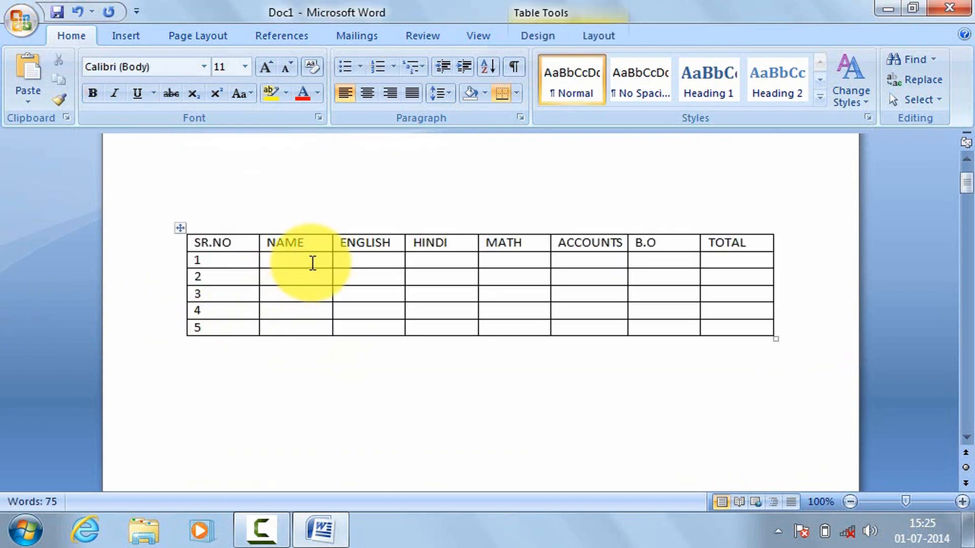
text(RAHUL)
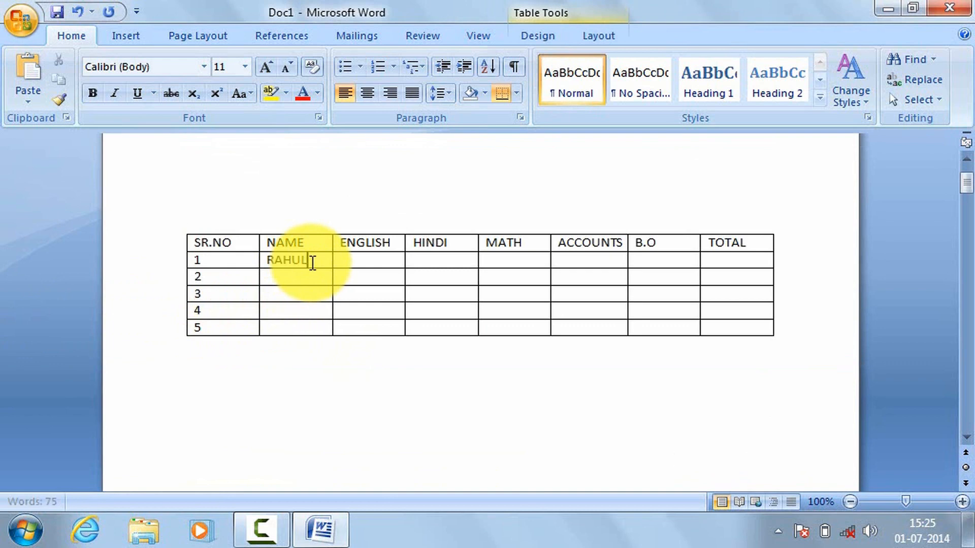
key(Tab)
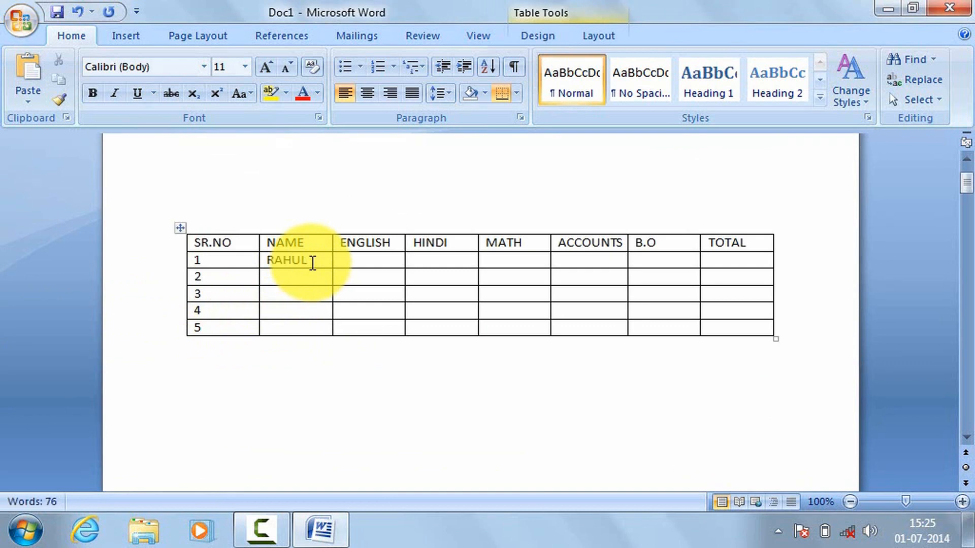
click(308, 273)
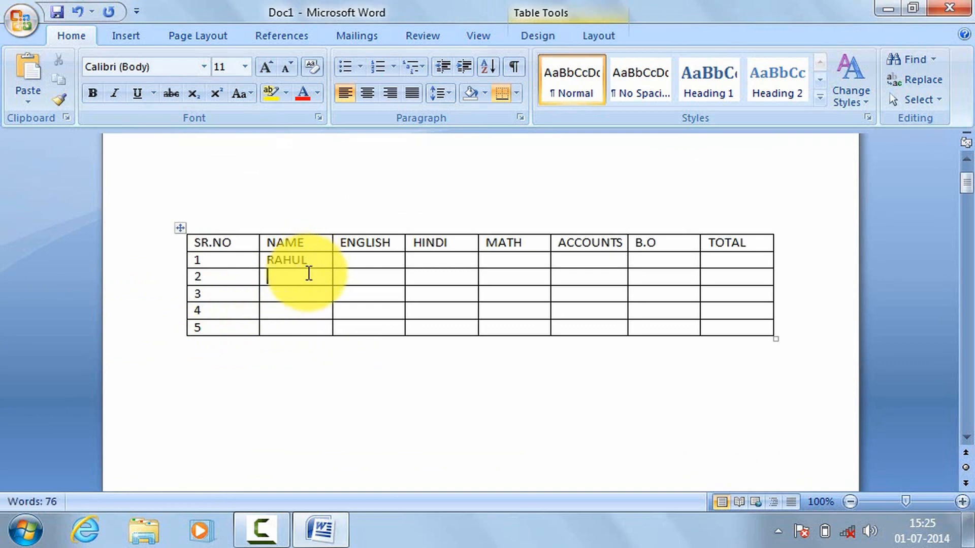
text(A)
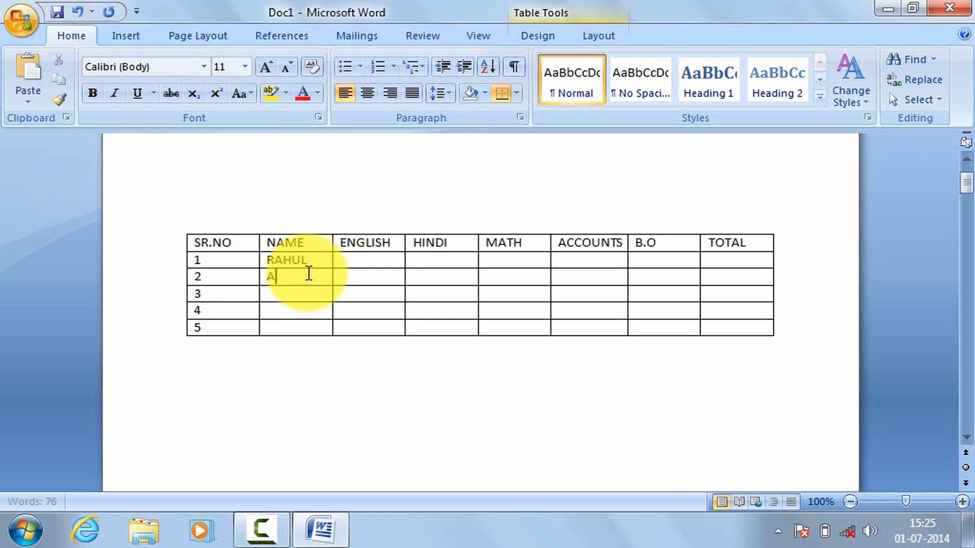
text(NKIT)
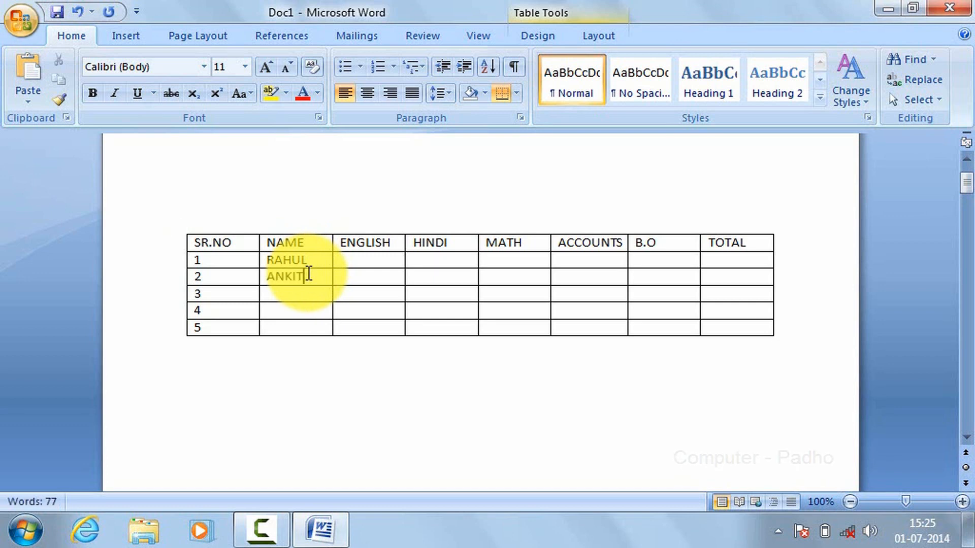
text(RA)
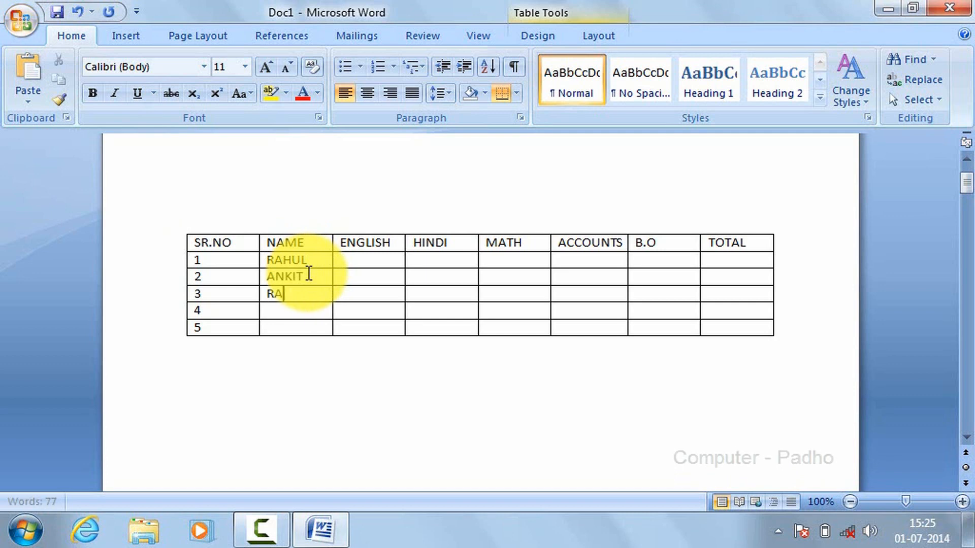
text(JUKULDEEP)
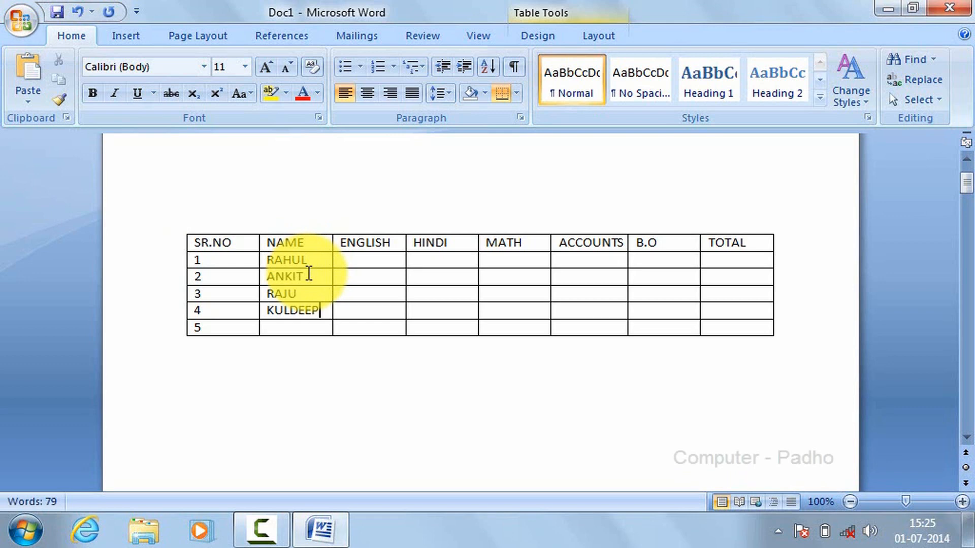
key(Down)
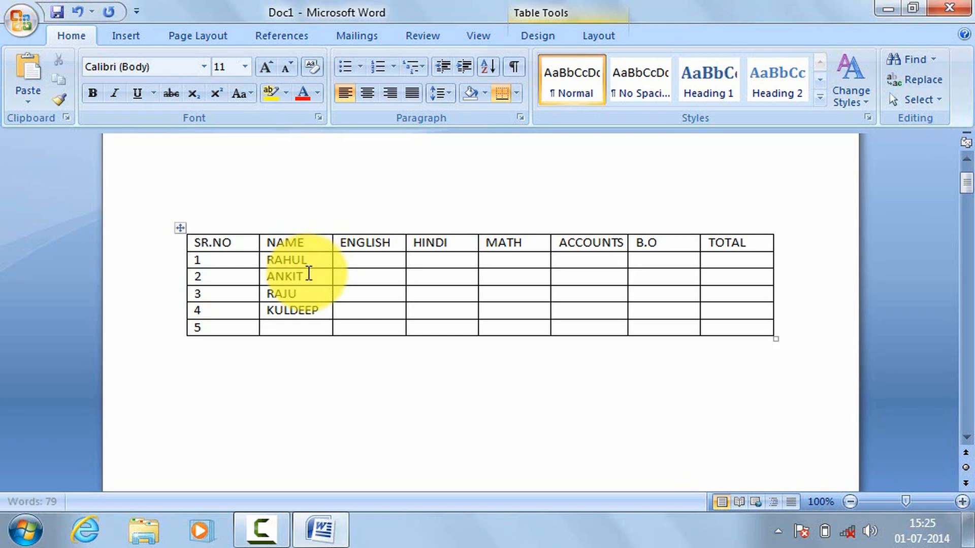
text(AJAY)
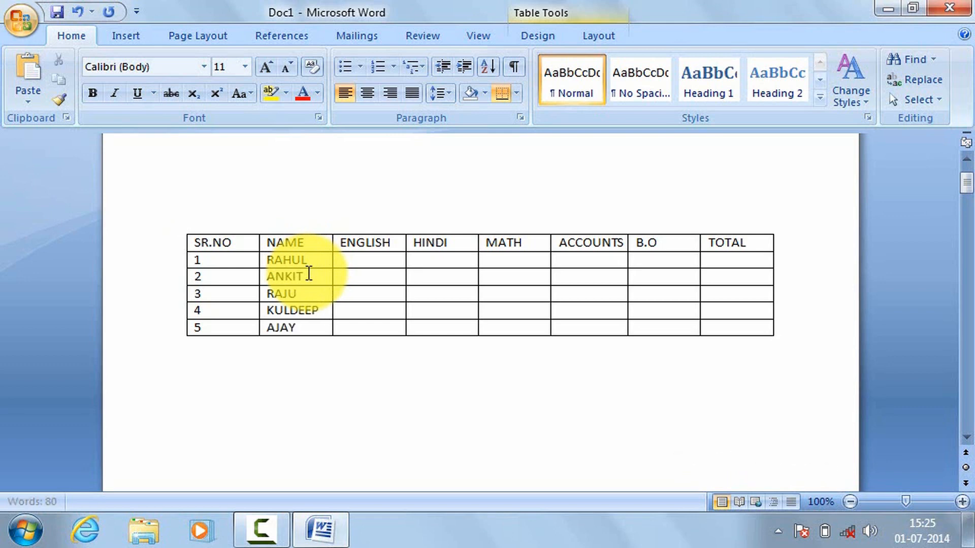
Step: Enter the first student's marks: ENGLISH 55, HINDI 65, MATH 77, ACCOUNTS 74 and B.O 56
key(Up)
key(Tab)
text(65)
key(Tab)
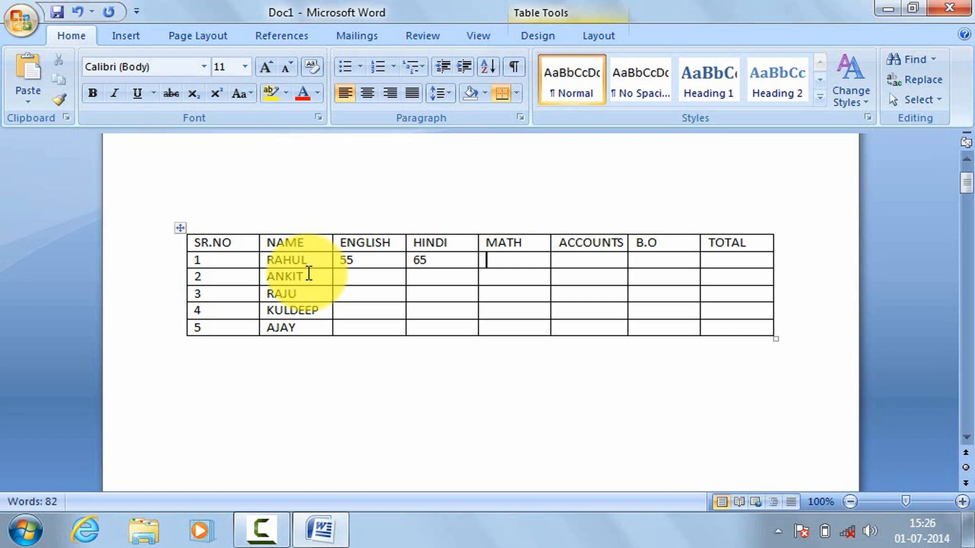
key(Tab)
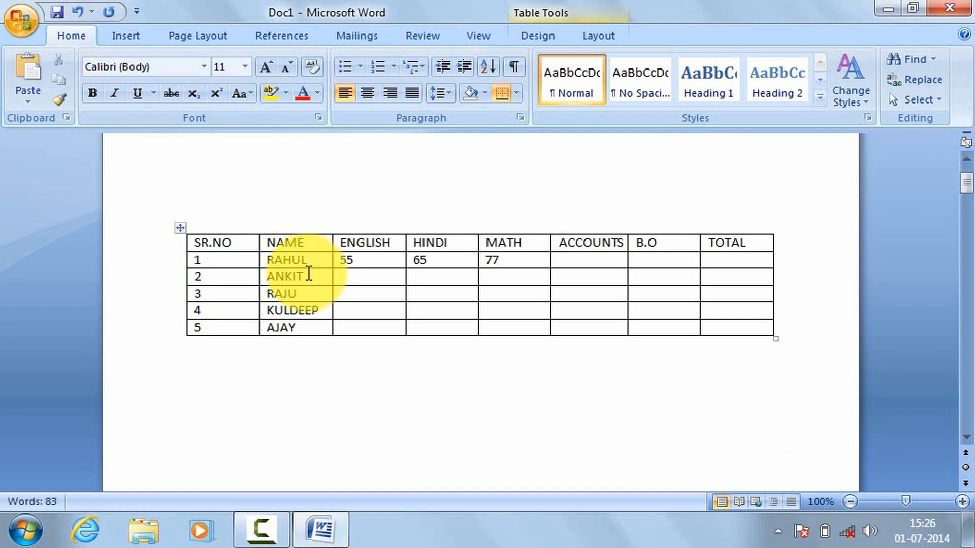
text(74)
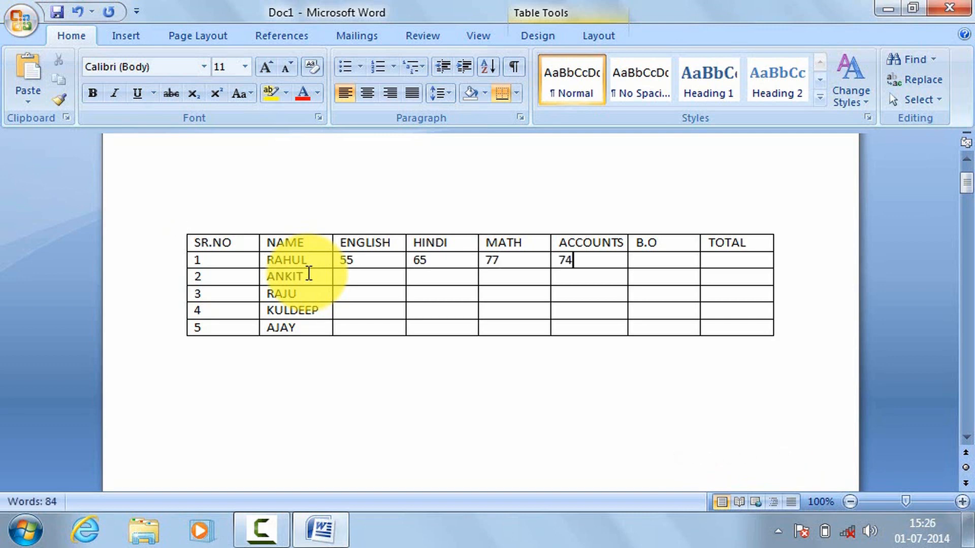
key(Tab)
text(56)
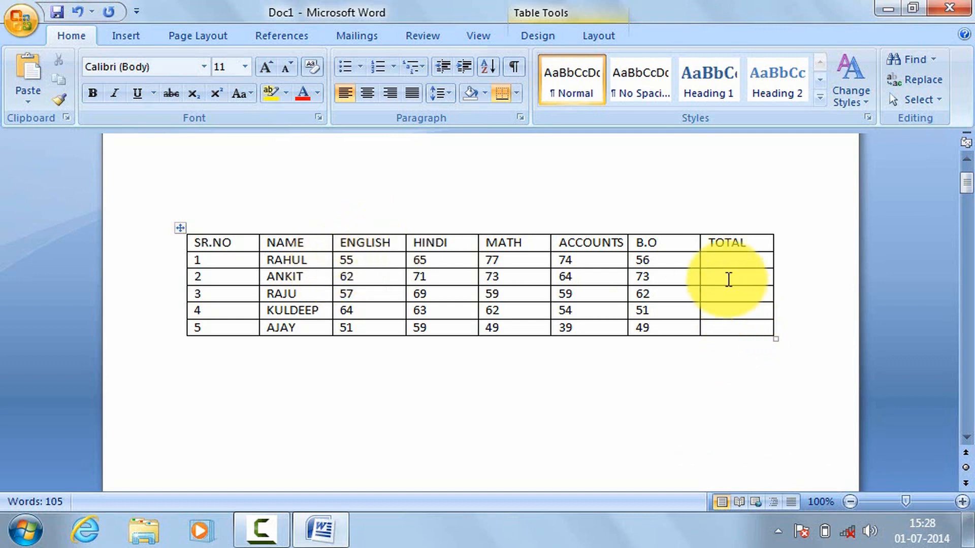
drag(725, 256, 726, 325)
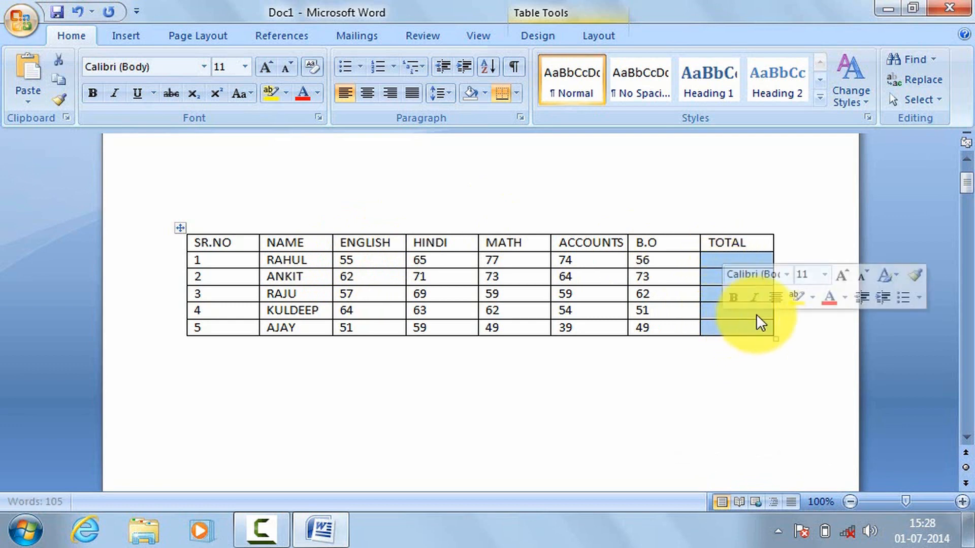
click(796, 237)
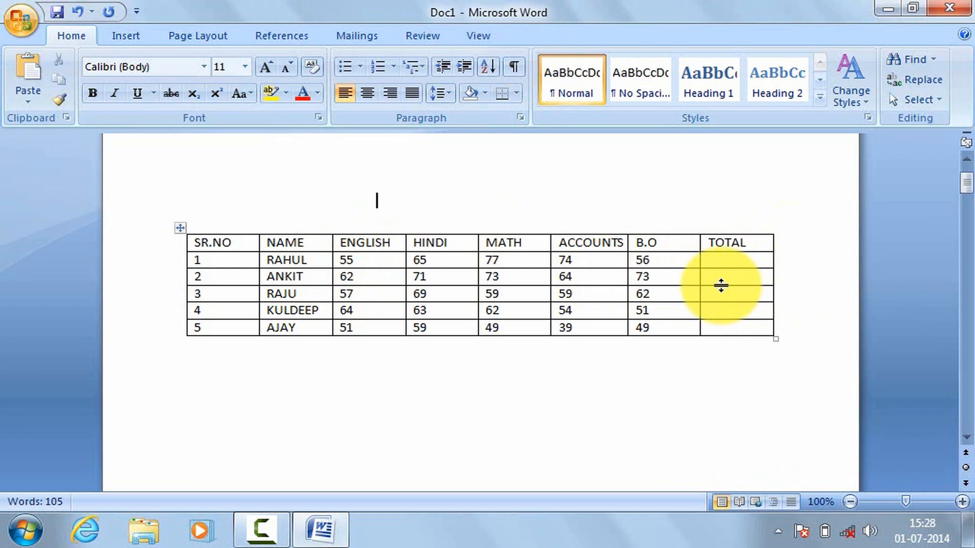
Step: Apply the built-in light shading table style with red text and pale red banded rows to the marks table
click(500, 261)
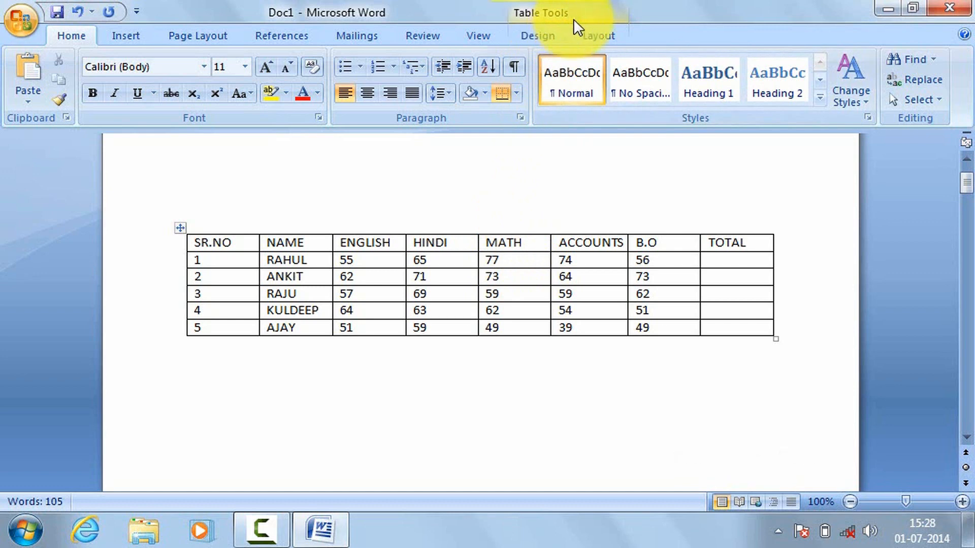
click(539, 38)
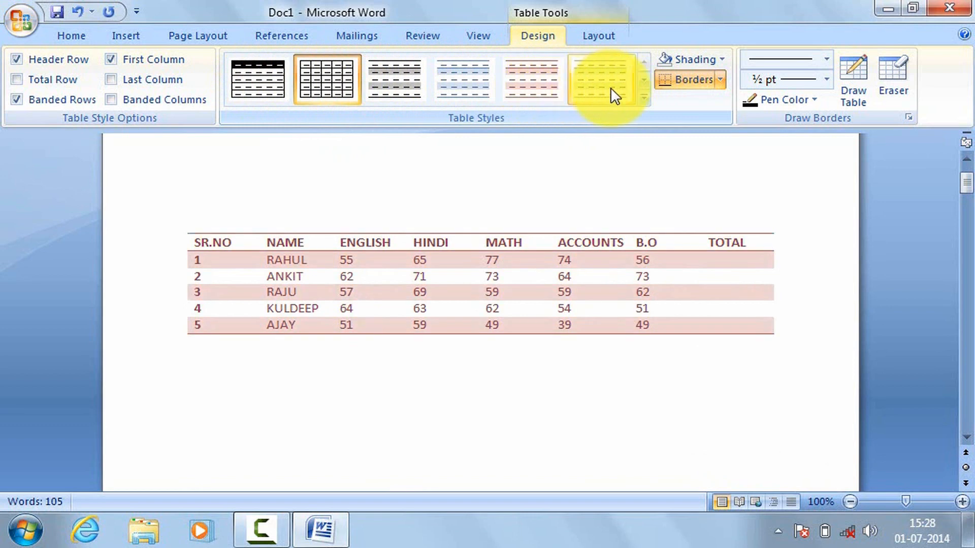
click(644, 81)
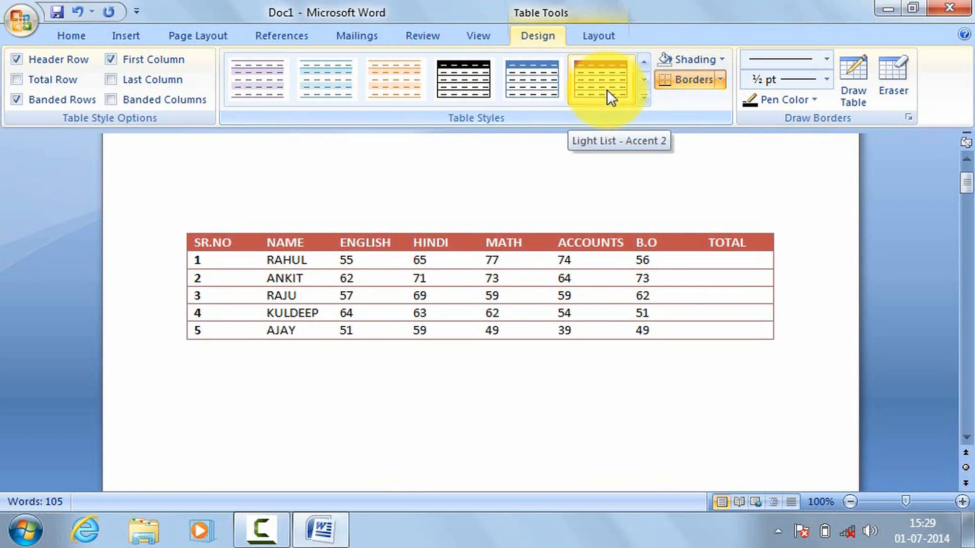
click(644, 99)
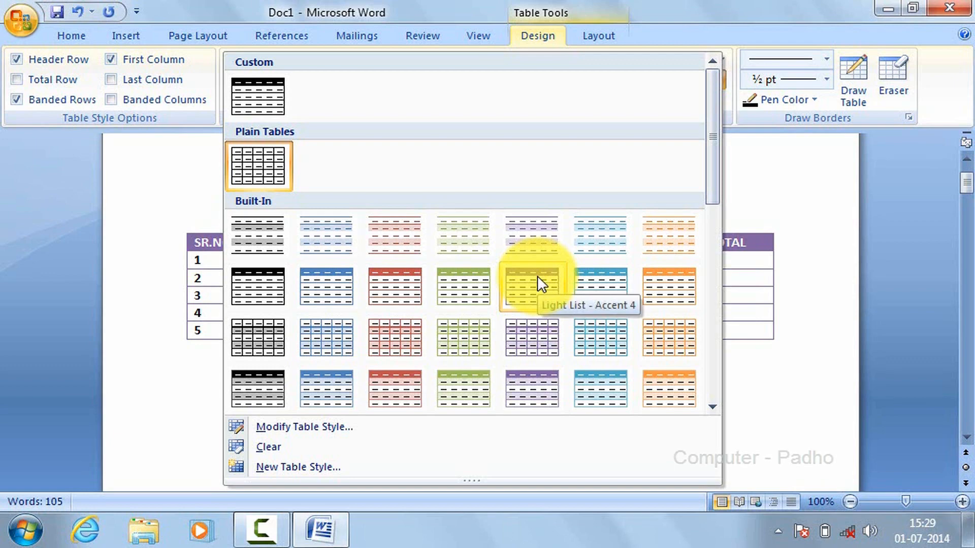
click(375, 243)
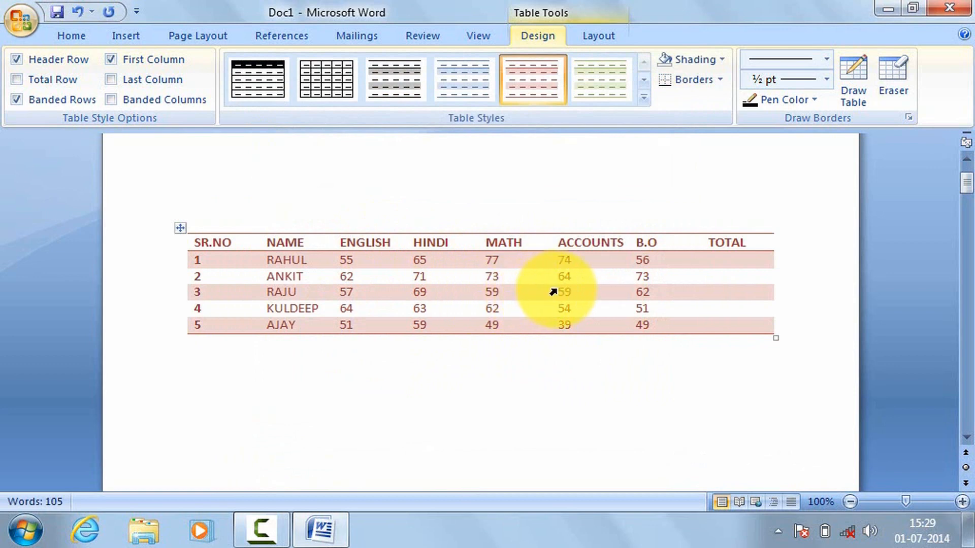
click(828, 333)
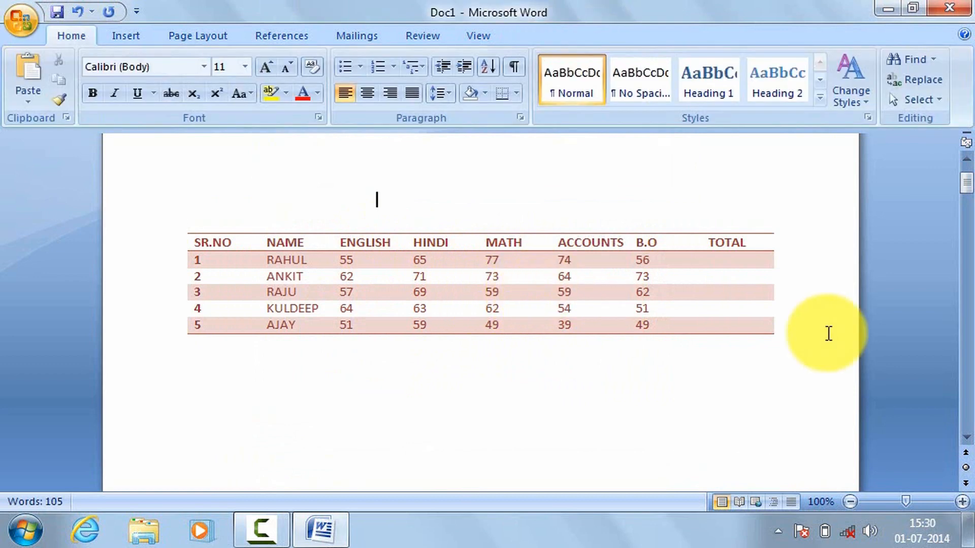
Step: Apply the blue light shading style to the marks table, and replace it with the plain style that has full black gridlines
click(723, 290)
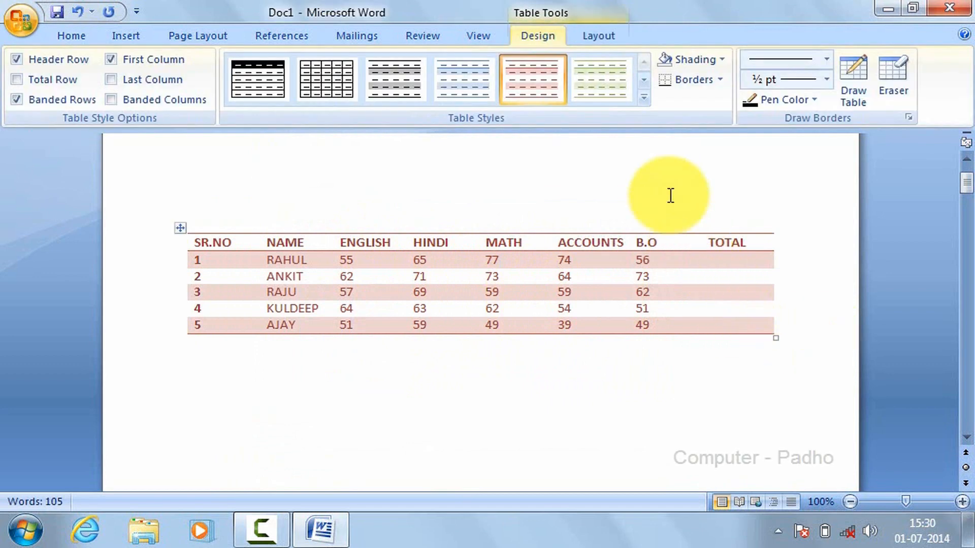
click(455, 87)
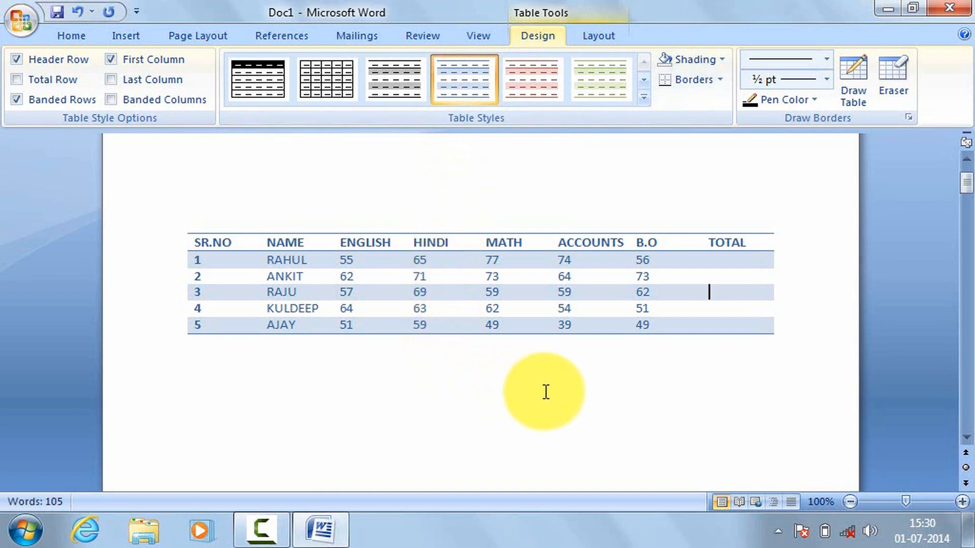
click(688, 297)
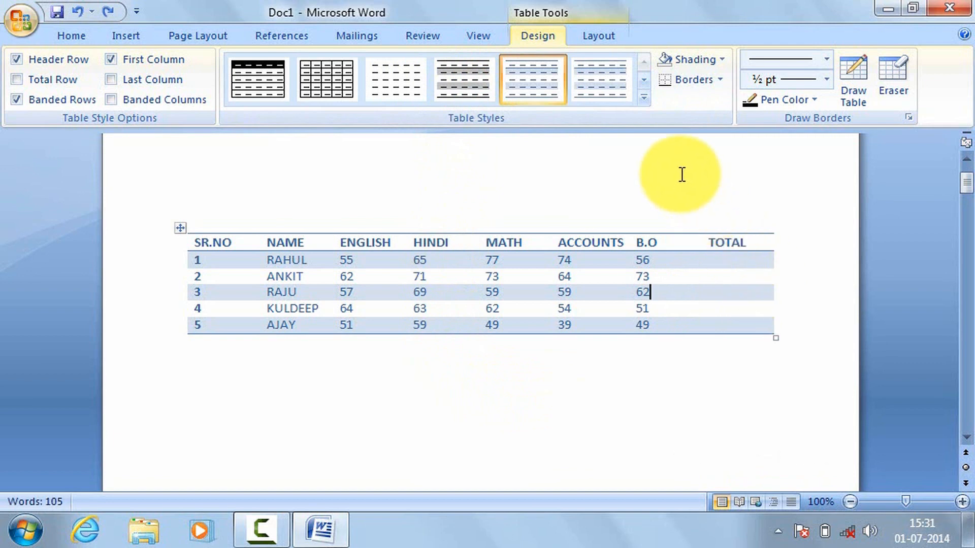
click(644, 97)
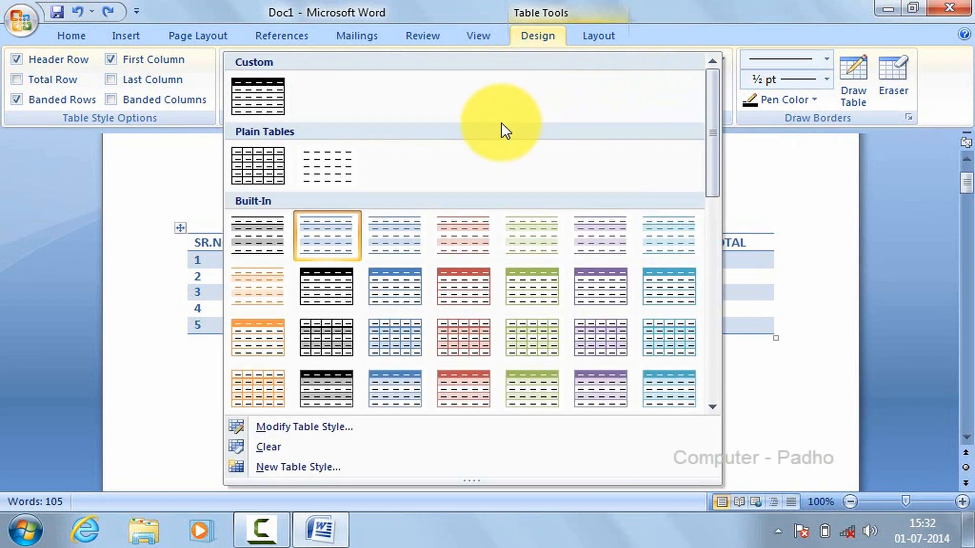
click(260, 153)
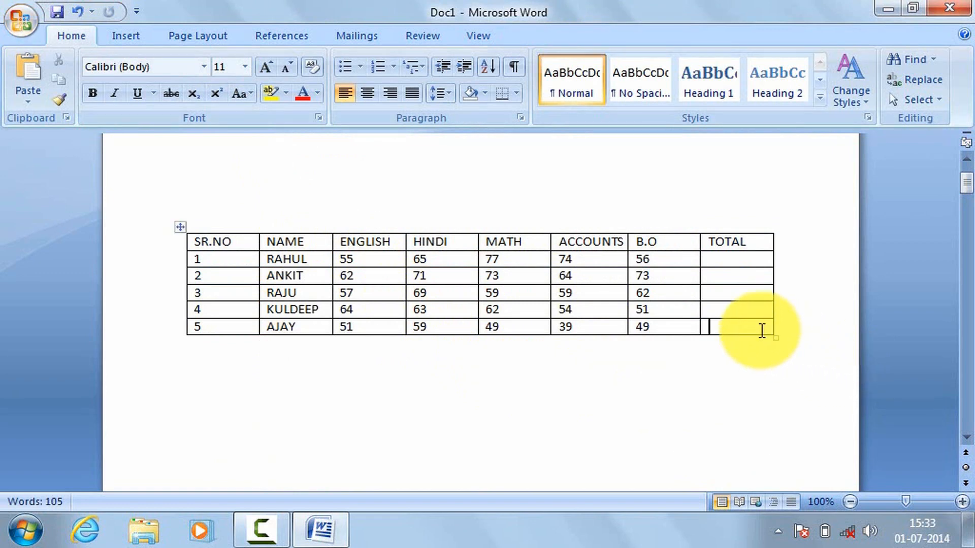
Step: Shade all cells of the marks table with Dark Blue, Text 2, Lighter 40%
click(762, 330)
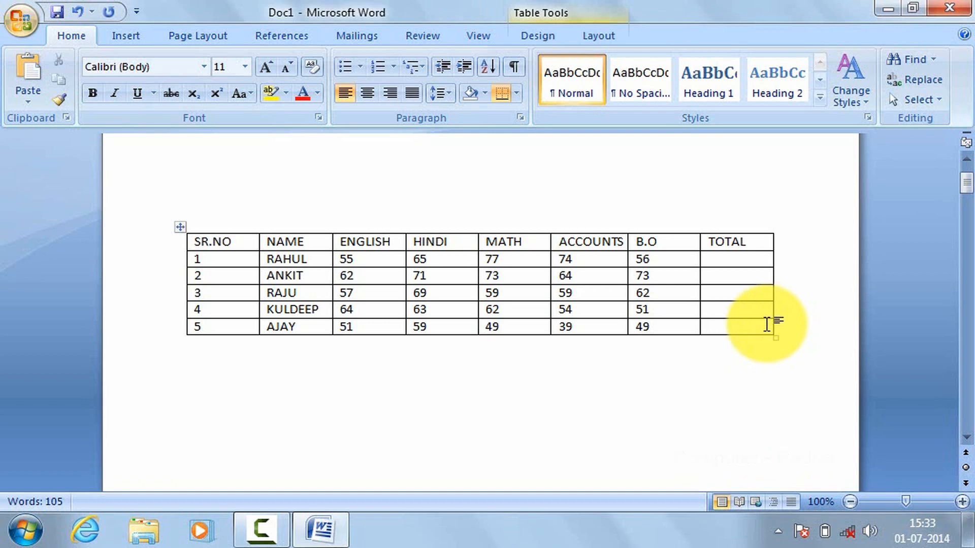
drag(766, 322, 193, 233)
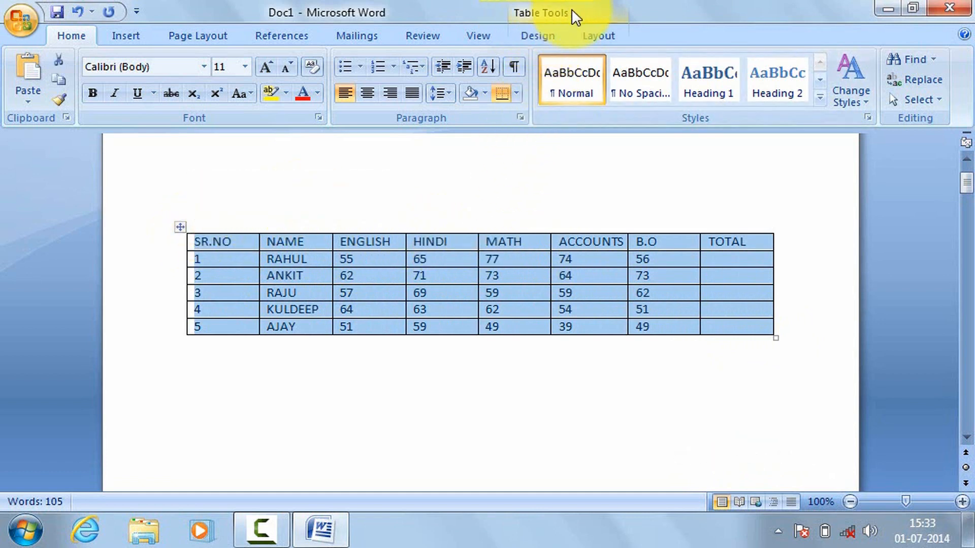
click(551, 34)
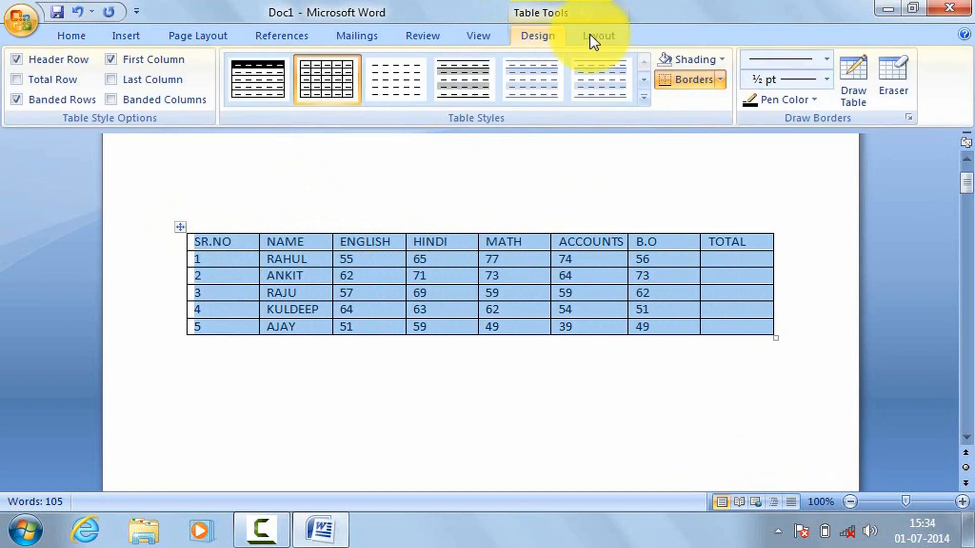
click(720, 60)
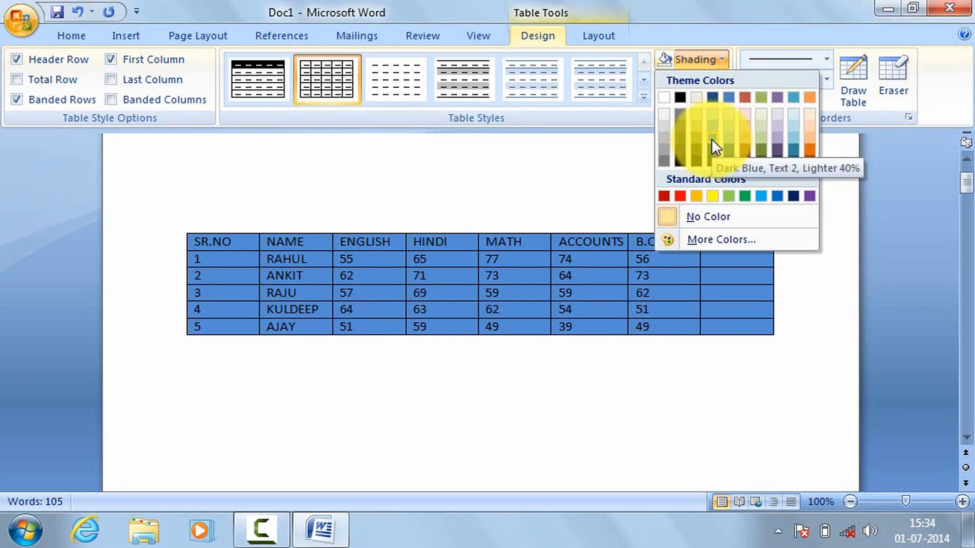
click(711, 138)
click(821, 325)
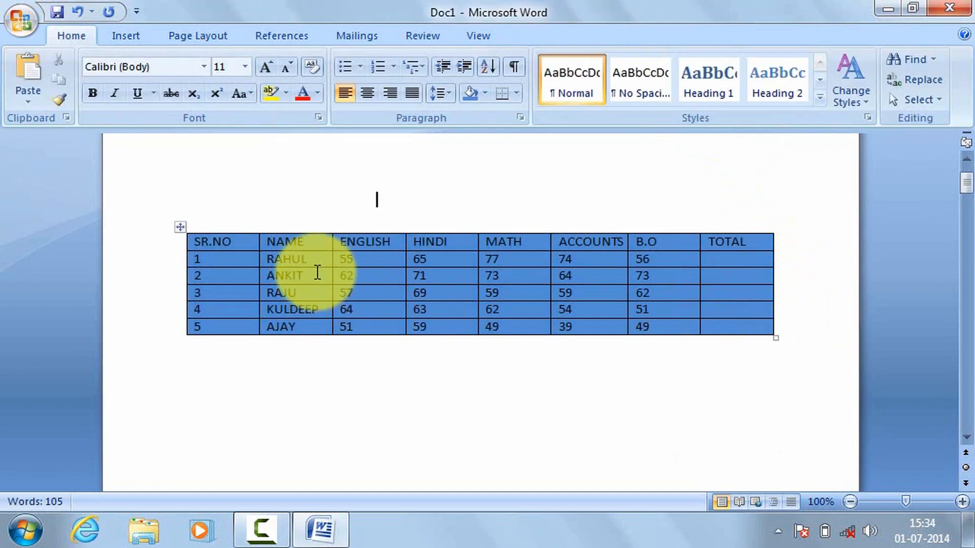
Step: Shade the rows with serial numbers 4 and 5 in dark orange
click(719, 330)
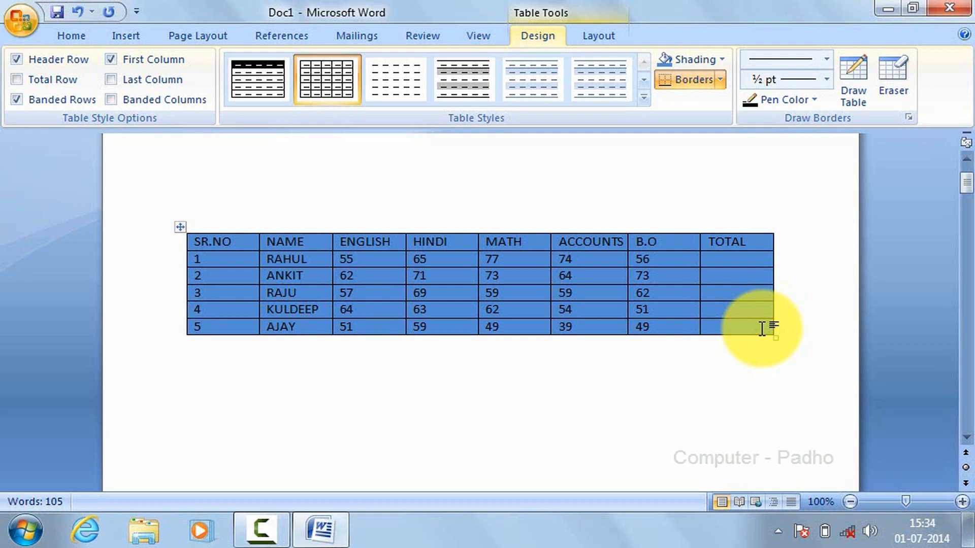
drag(761, 329, 214, 309)
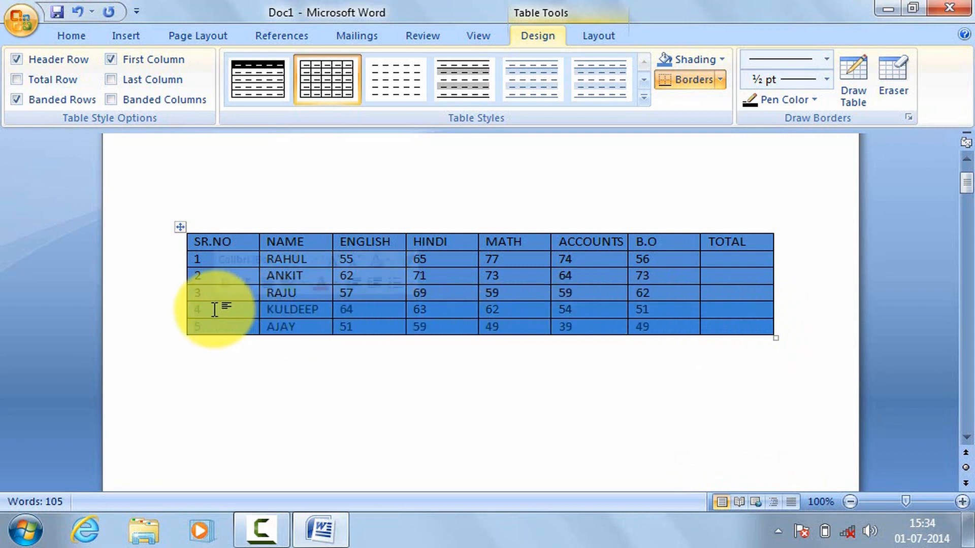
click(721, 60)
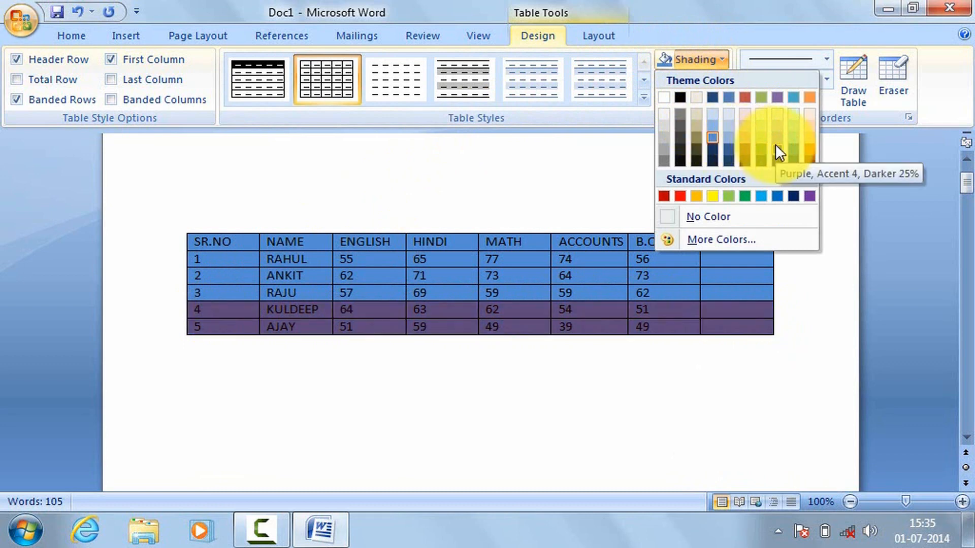
click(812, 148)
key(ctrl+Home)
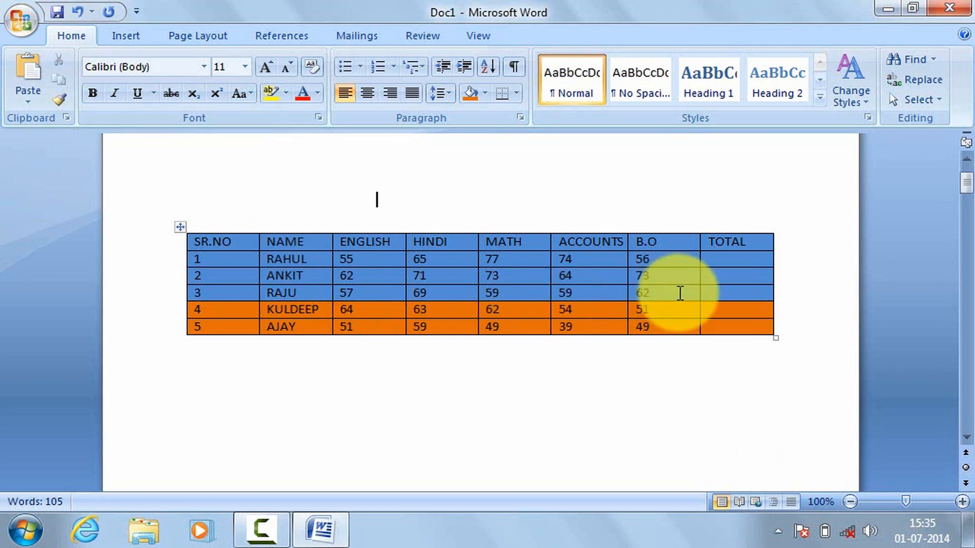
Step: Remove the shading from the whole marks table by setting it to No Color
click(736, 325)
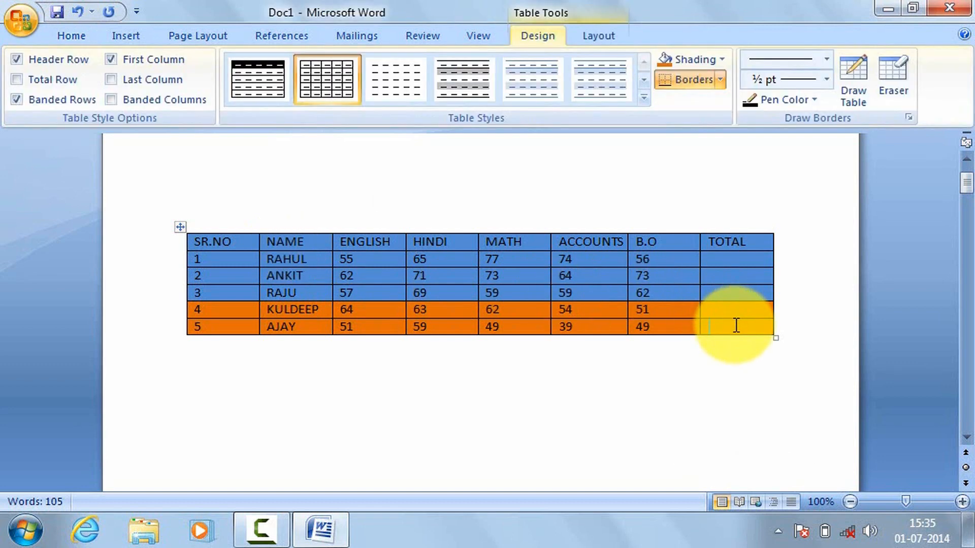
mouse_move(736, 325)
mouse_down()
mouse_move(620, 277)
mouse_move(388, 235)
mouse_move(207, 238)
mouse_up()
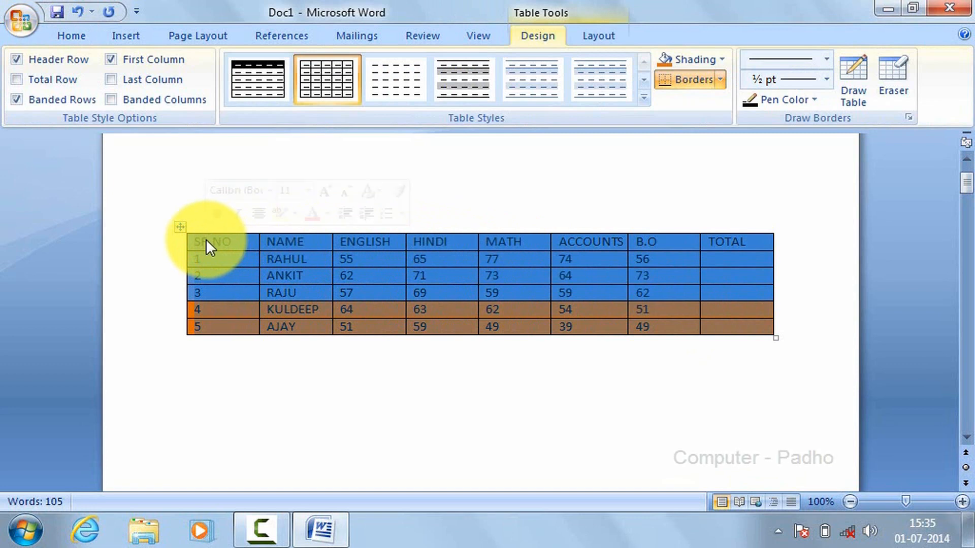
click(721, 60)
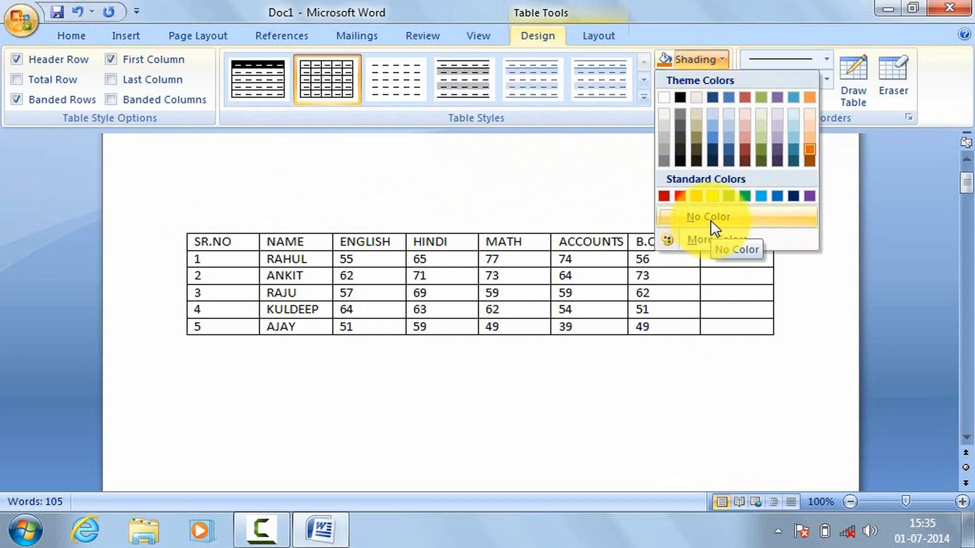
click(711, 221)
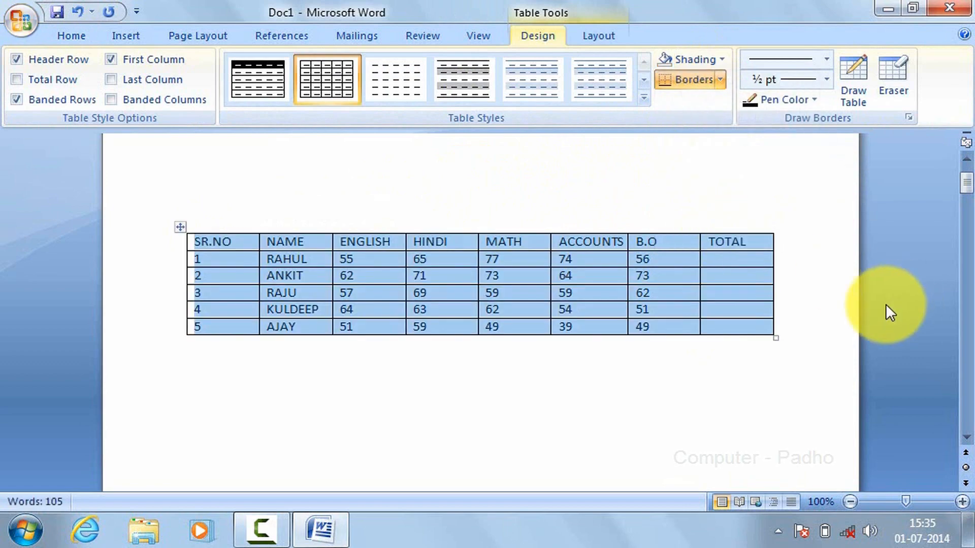
click(828, 322)
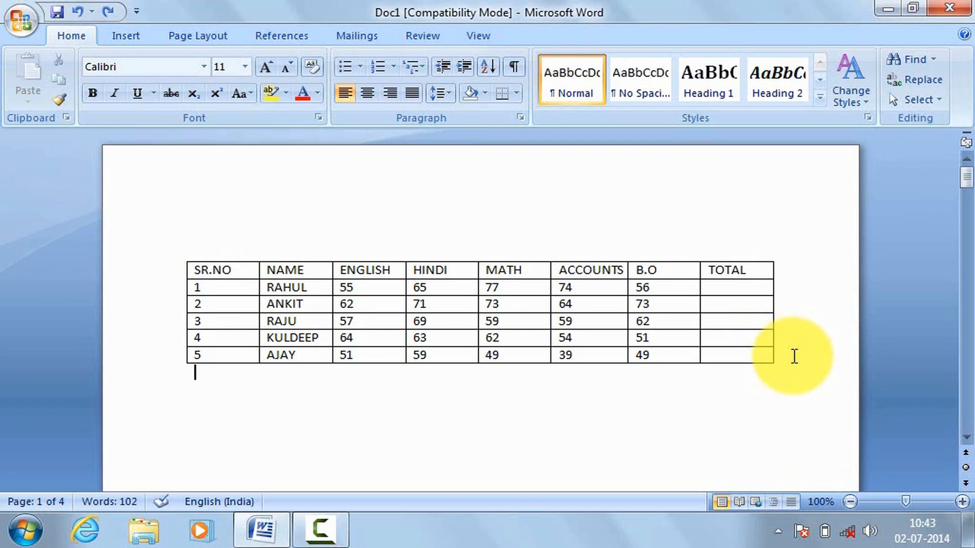
Step: Apply the built-in Light List - Accent 2 table style to the marks table
click(738, 354)
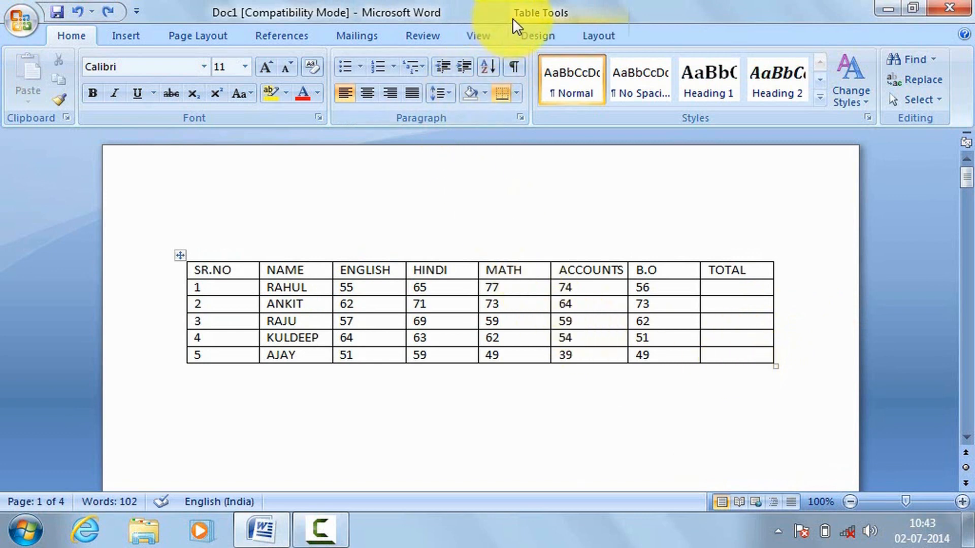
click(552, 32)
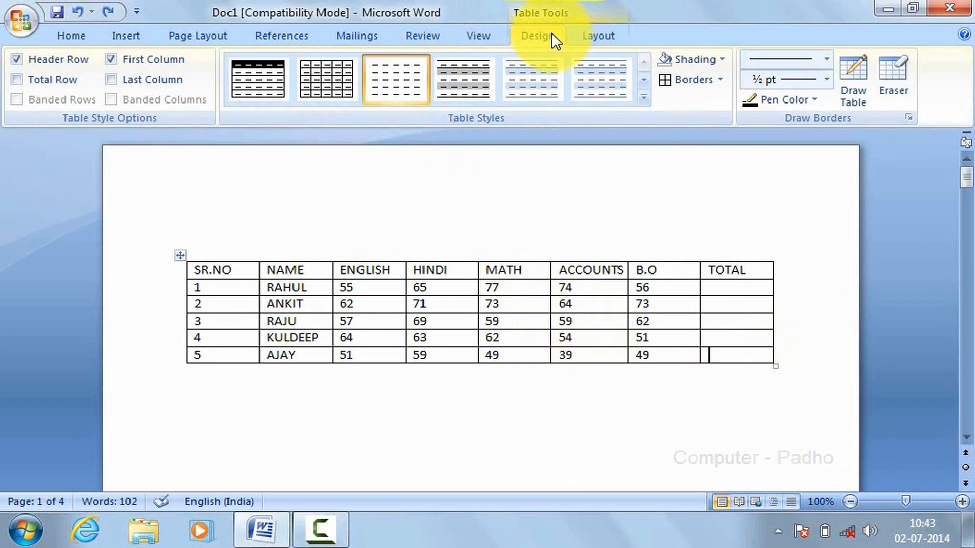
click(644, 97)
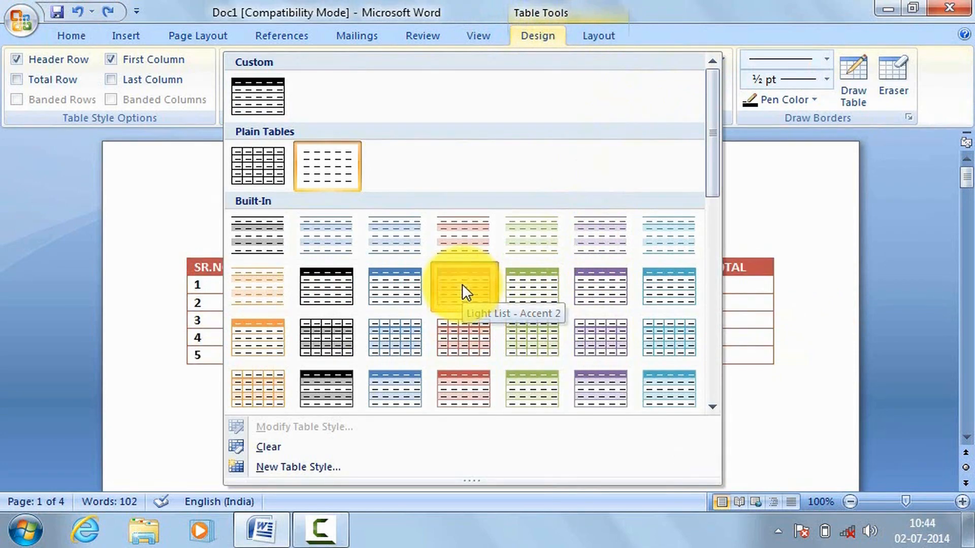
click(479, 288)
click(693, 189)
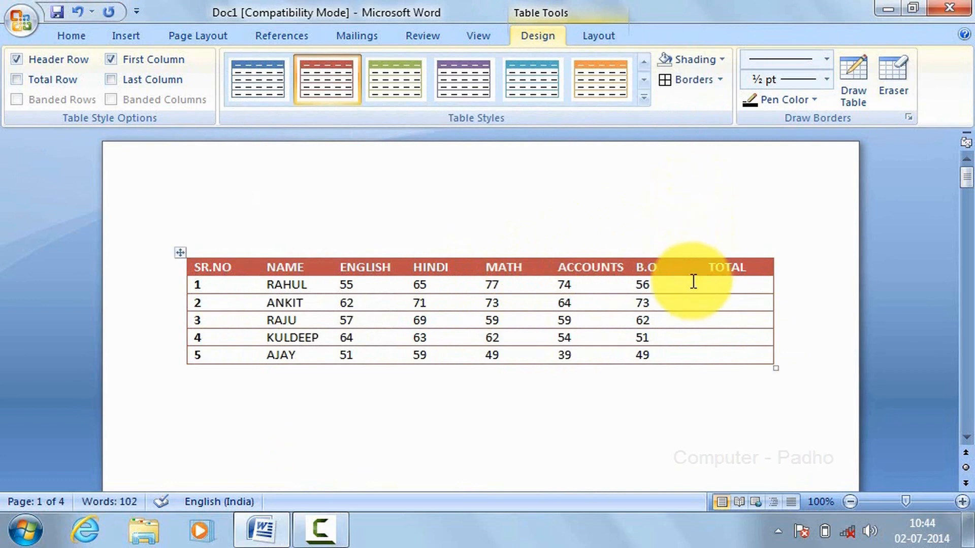
Step: Add all borders to every cell of the marks table
click(713, 358)
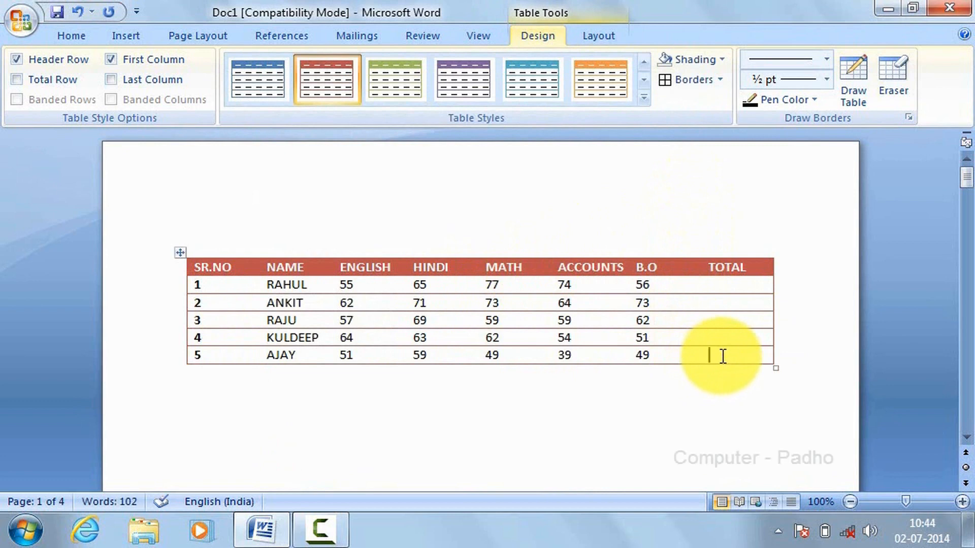
drag(723, 357, 227, 266)
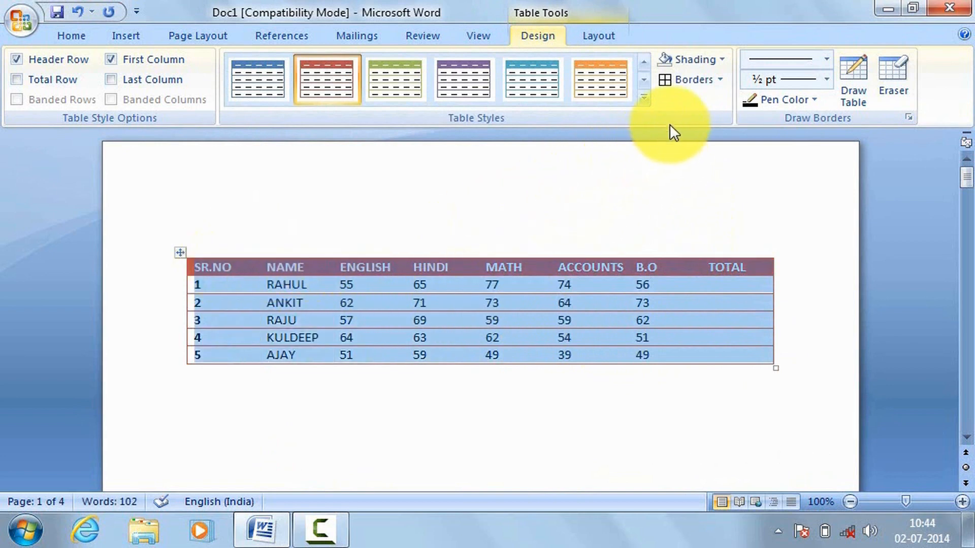
click(719, 81)
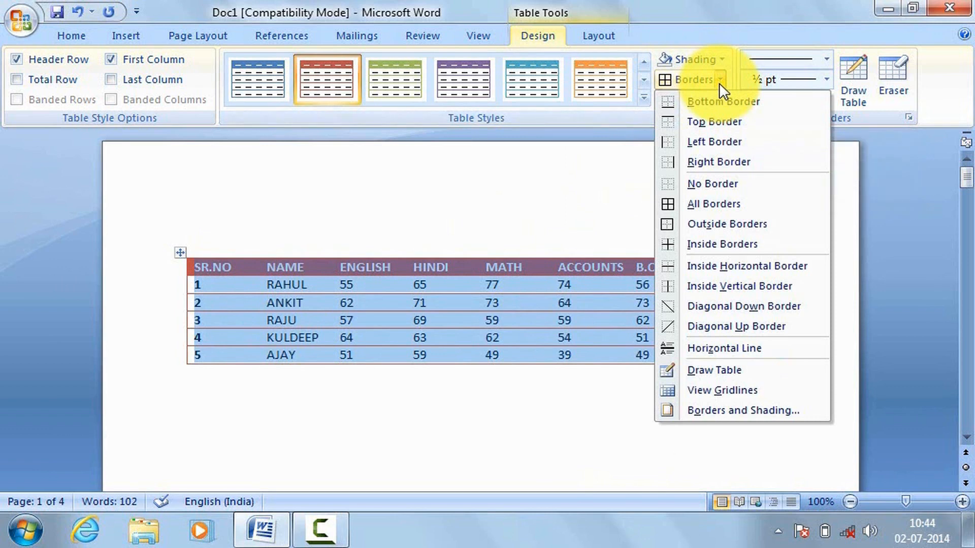
click(714, 206)
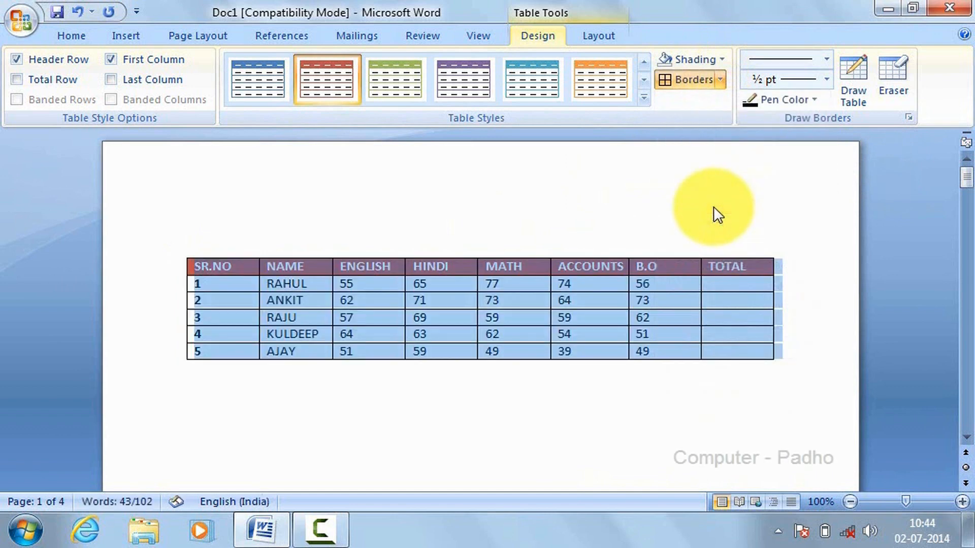
click(825, 339)
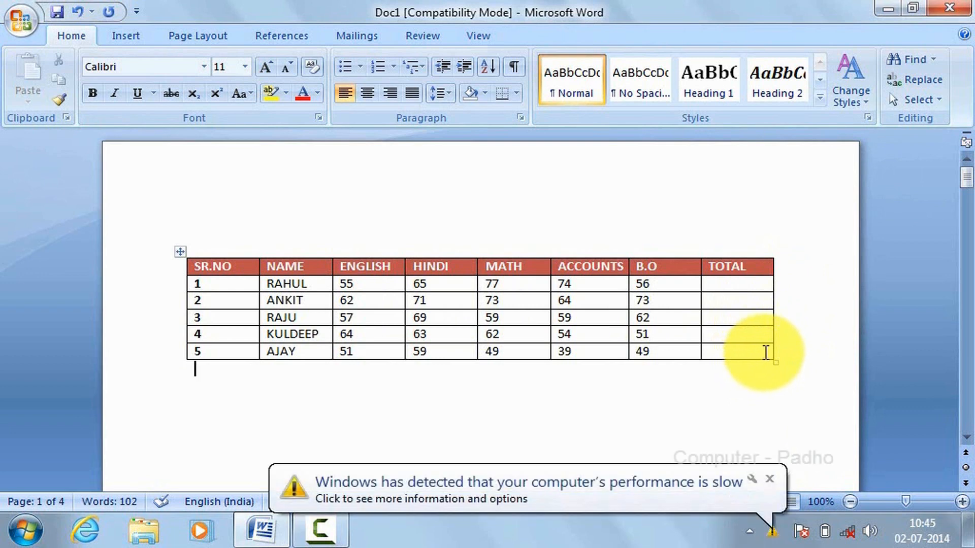
Step: Set the whole marks table to No Border
click(766, 351)
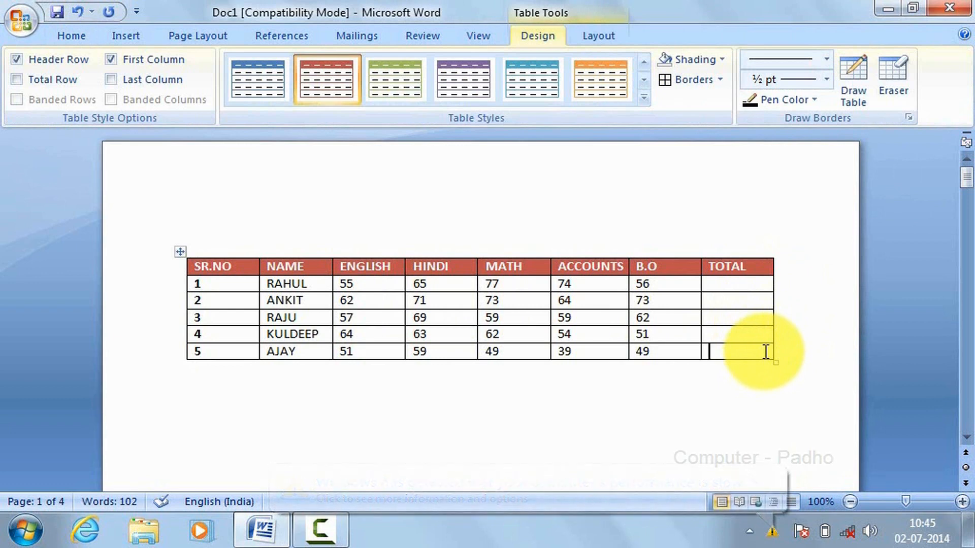
drag(766, 352, 175, 261)
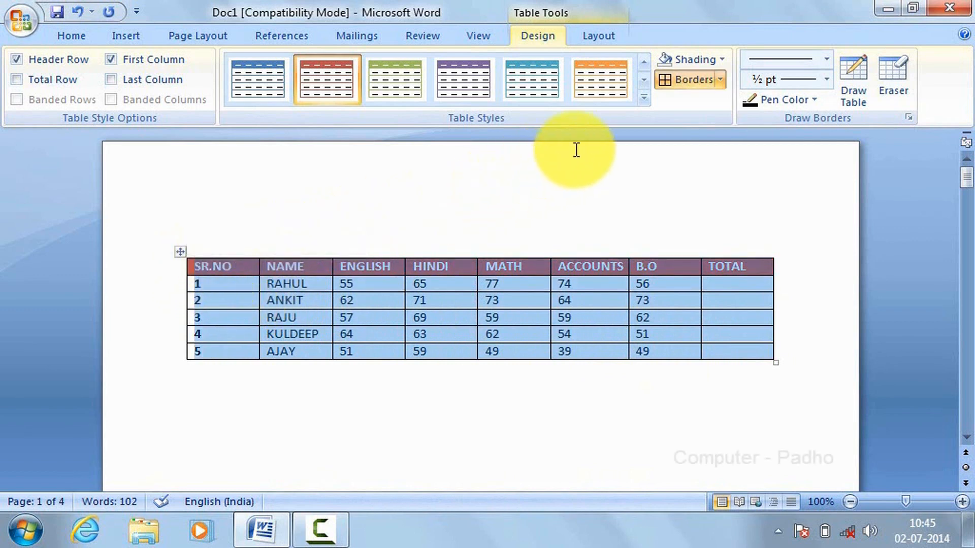
click(720, 81)
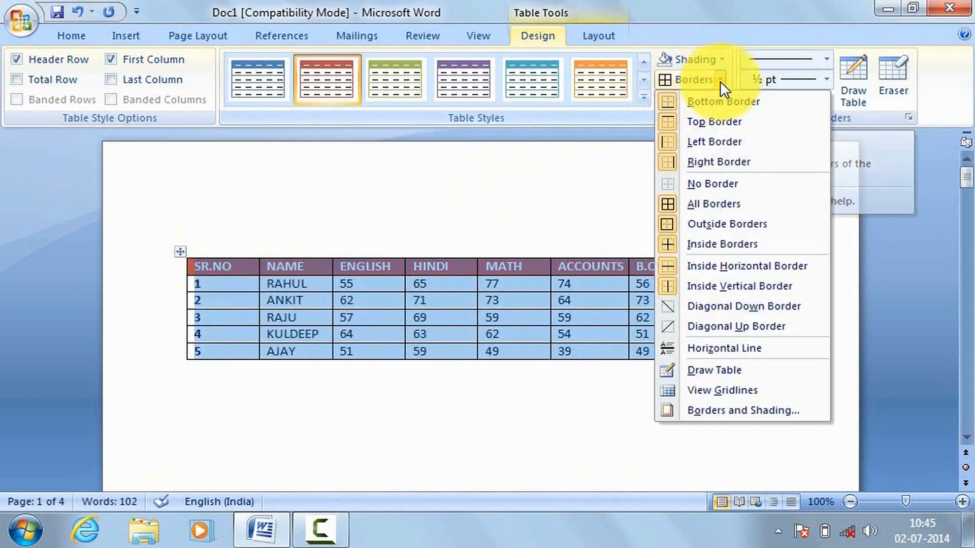
click(722, 184)
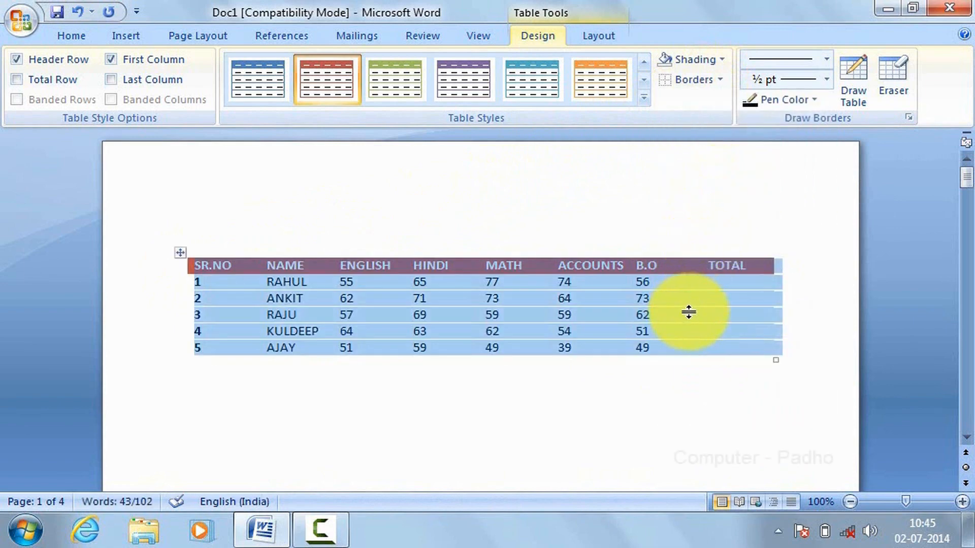
click(818, 370)
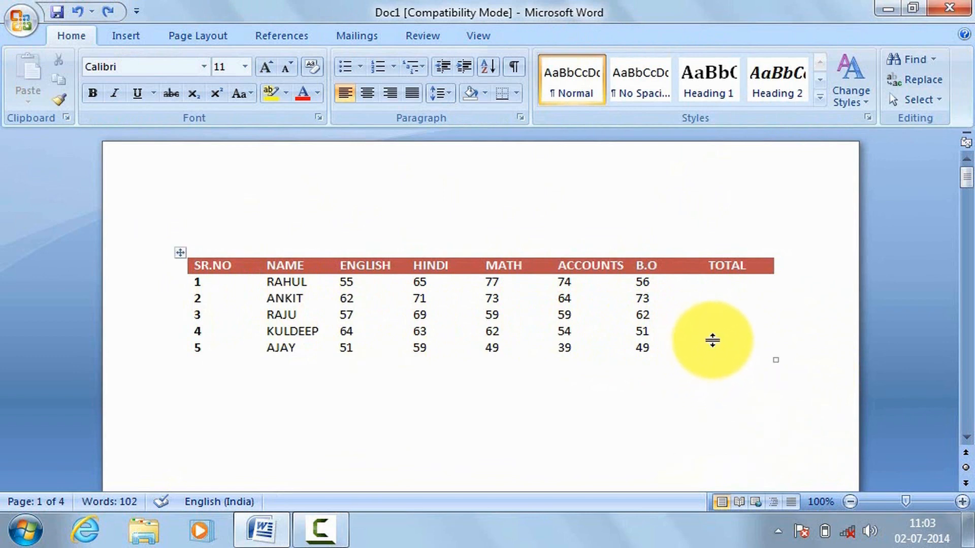
Step: Draw a ½ pt solid black border around the outer edges of the marks table using Draw Table
click(716, 338)
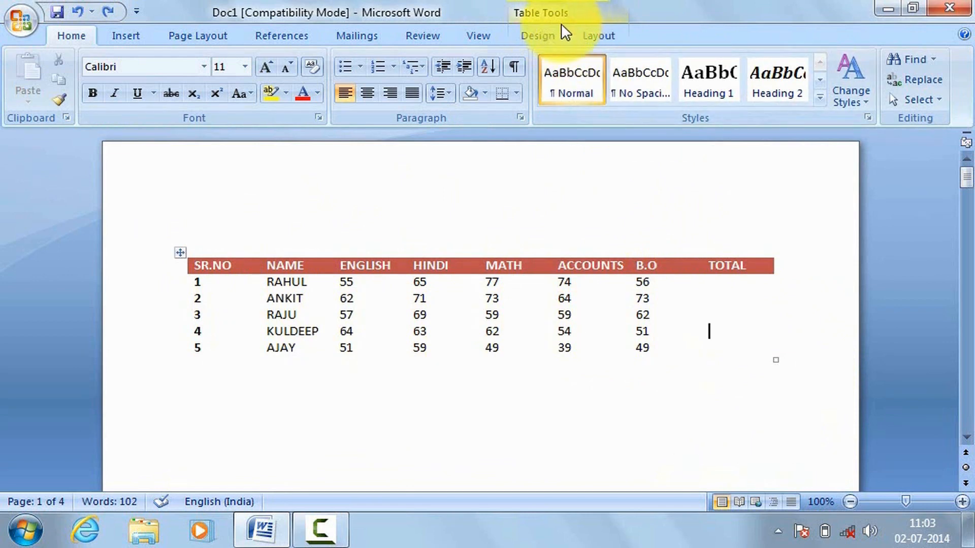
click(552, 40)
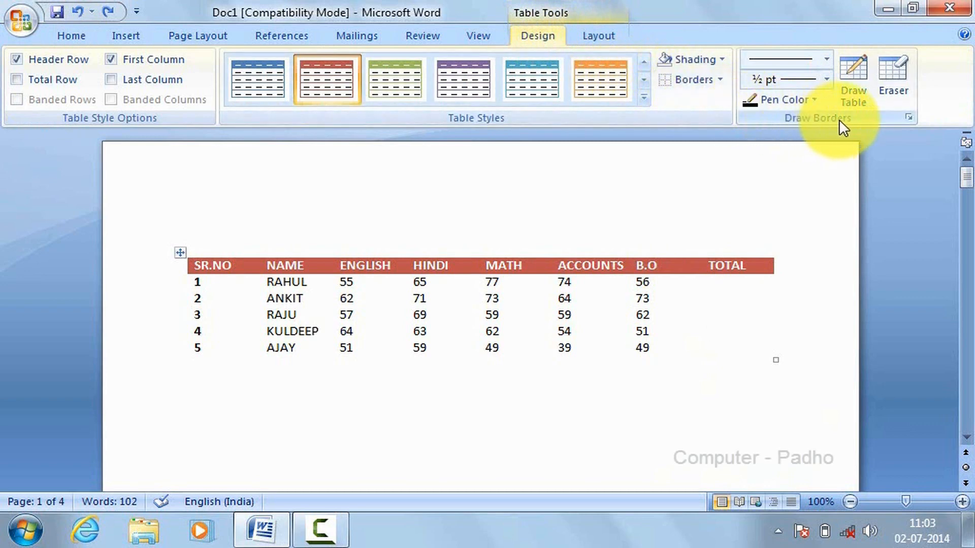
click(858, 66)
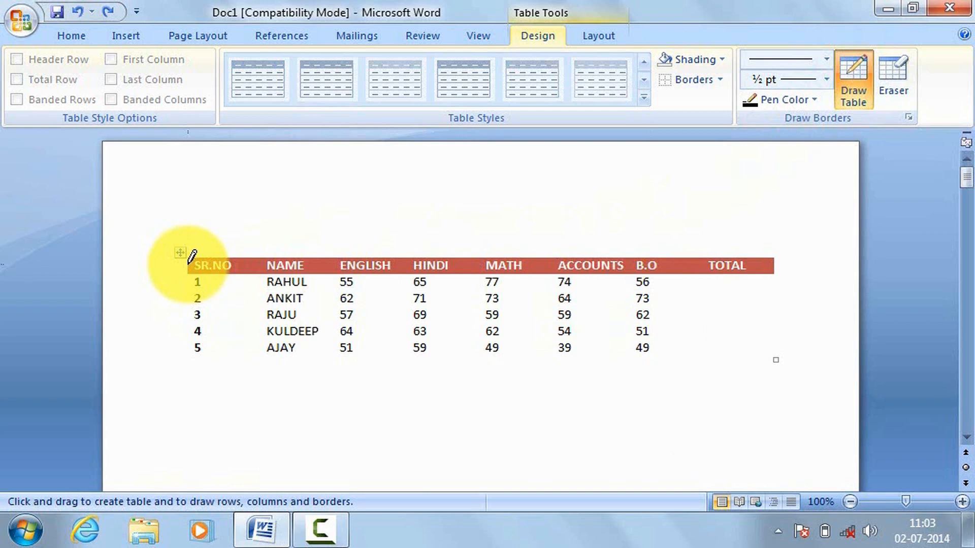
mouse_move(192, 256)
mouse_down()
mouse_move(190, 364)
mouse_move(188, 355)
mouse_move(777, 357)
mouse_move(776, 260)
mouse_up()
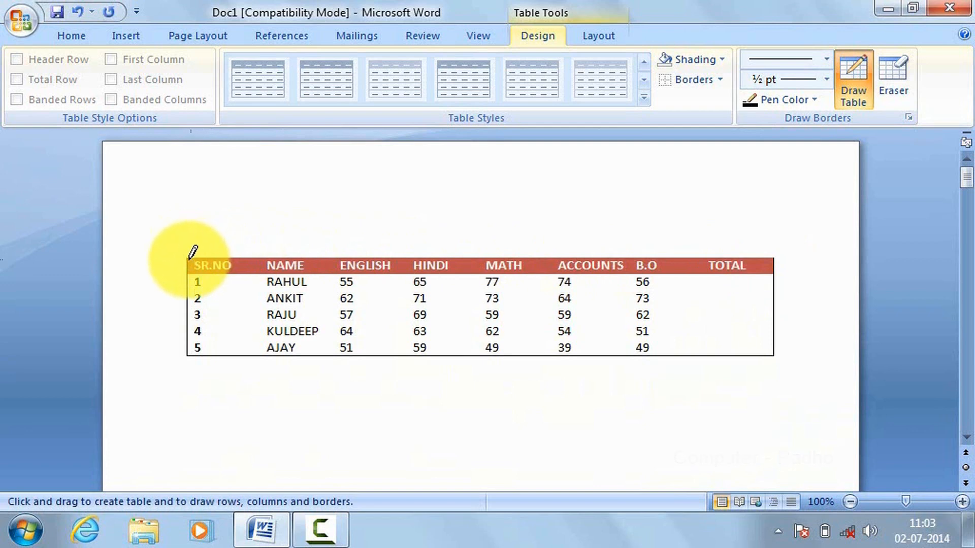
drag(189, 259, 751, 261)
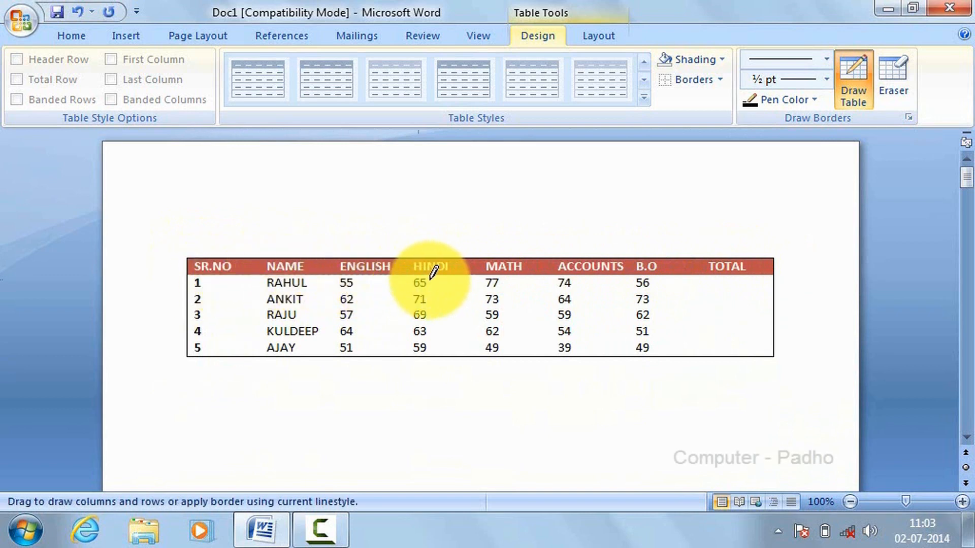
Step: Draw a horizontal border directly beneath the header row, undoing the misplaced first attempt that inserts an extra row
drag(761, 283, 761, 283)
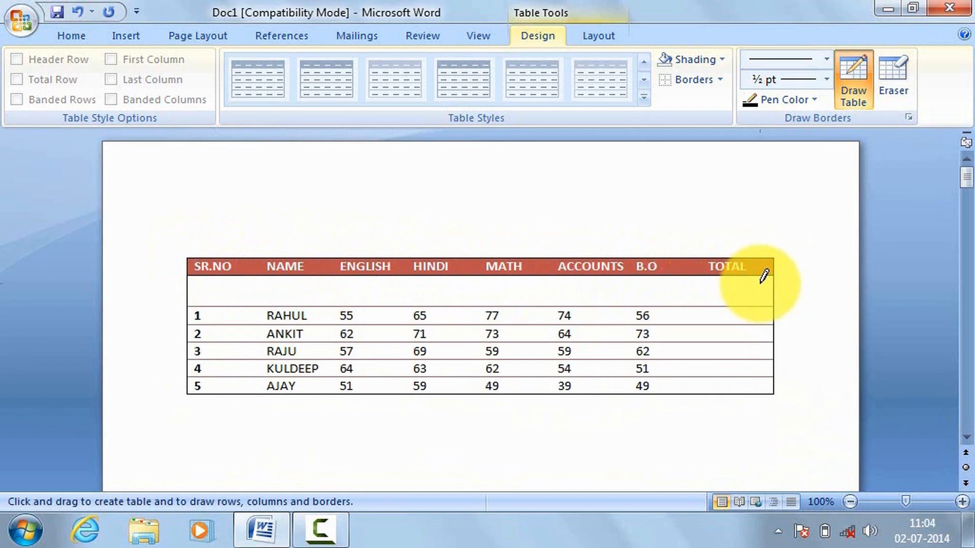
key(ctrl+z)
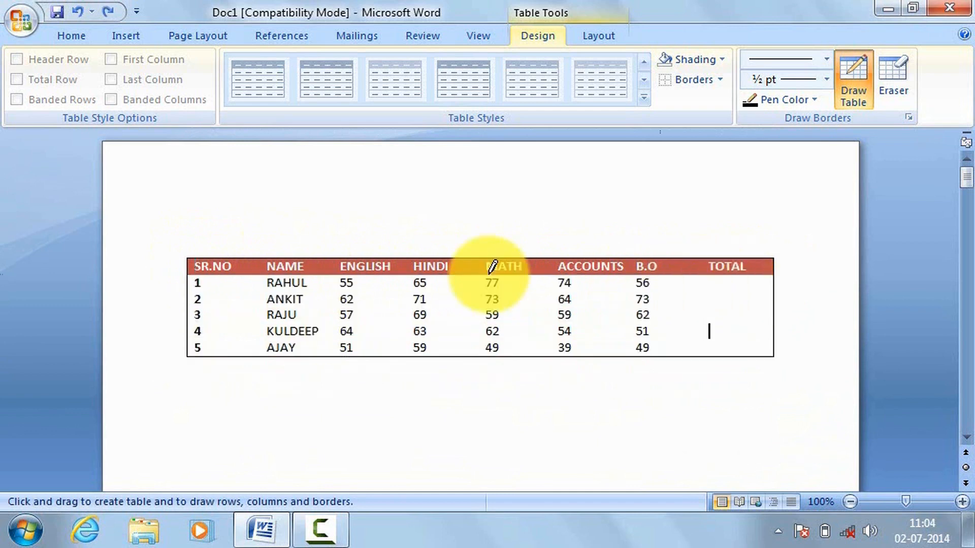
drag(187, 277, 744, 283)
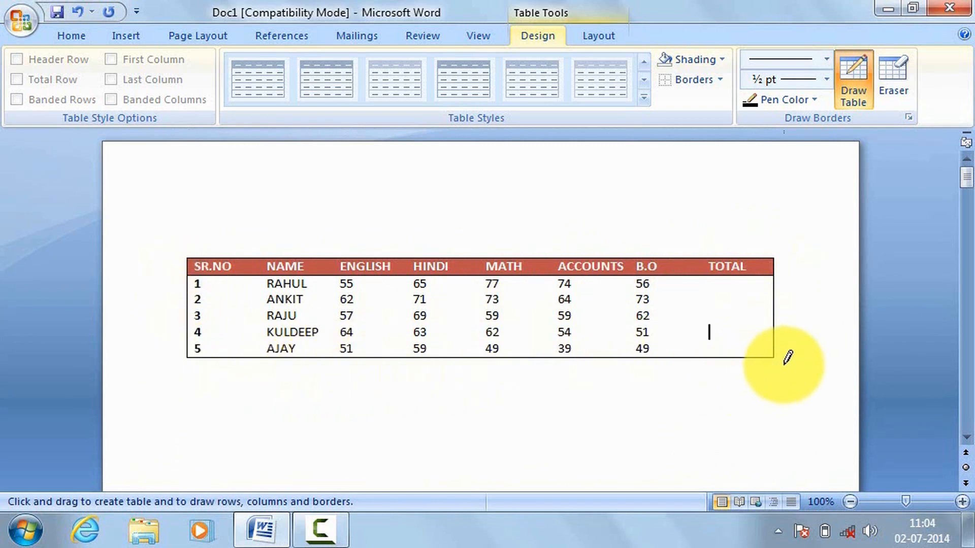
Step: Set the border pen to a double line with ¼ pt weight and an orange theme color
click(826, 62)
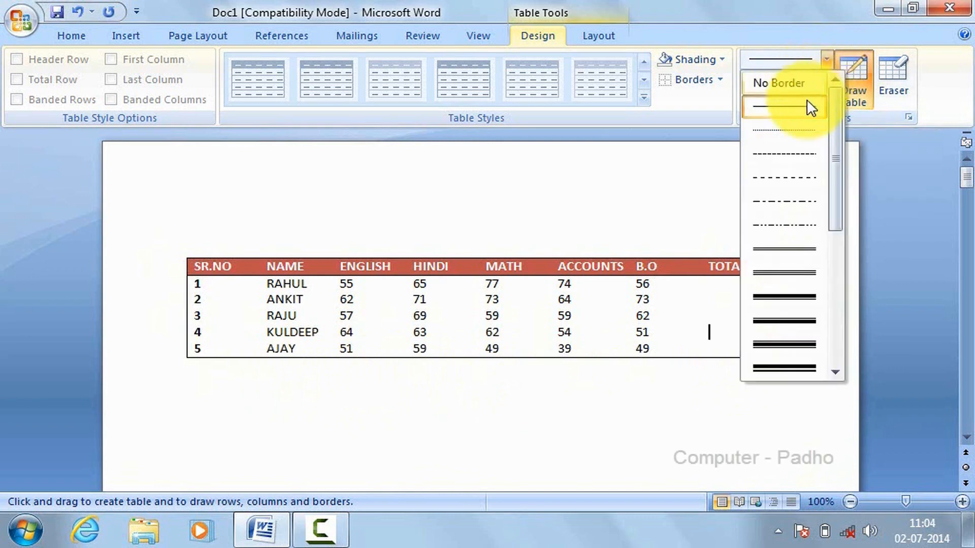
drag(839, 146, 835, 175)
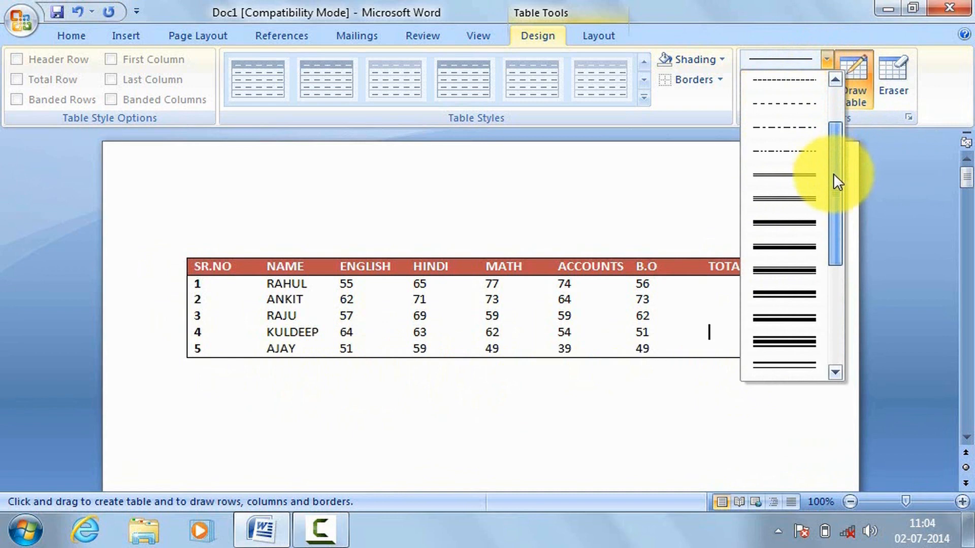
click(794, 176)
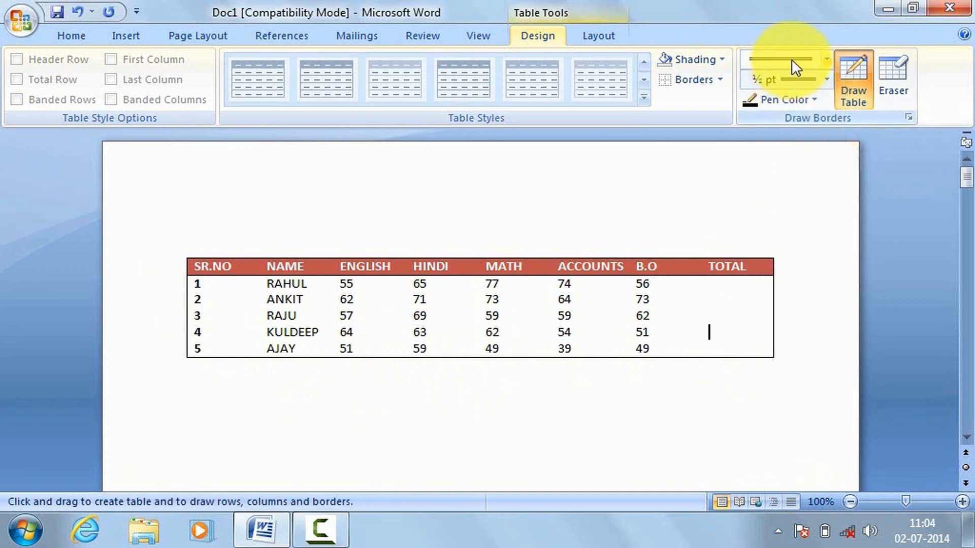
click(823, 80)
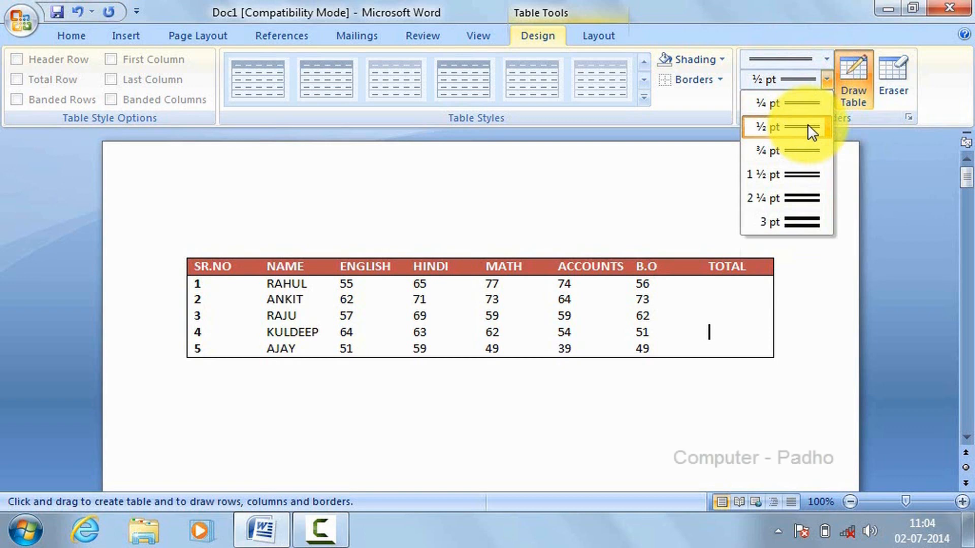
click(809, 103)
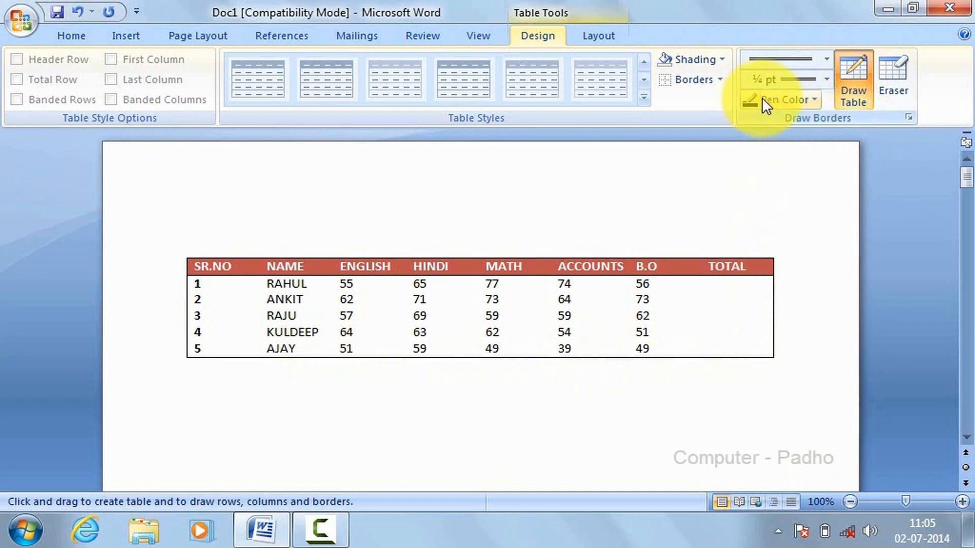
click(813, 99)
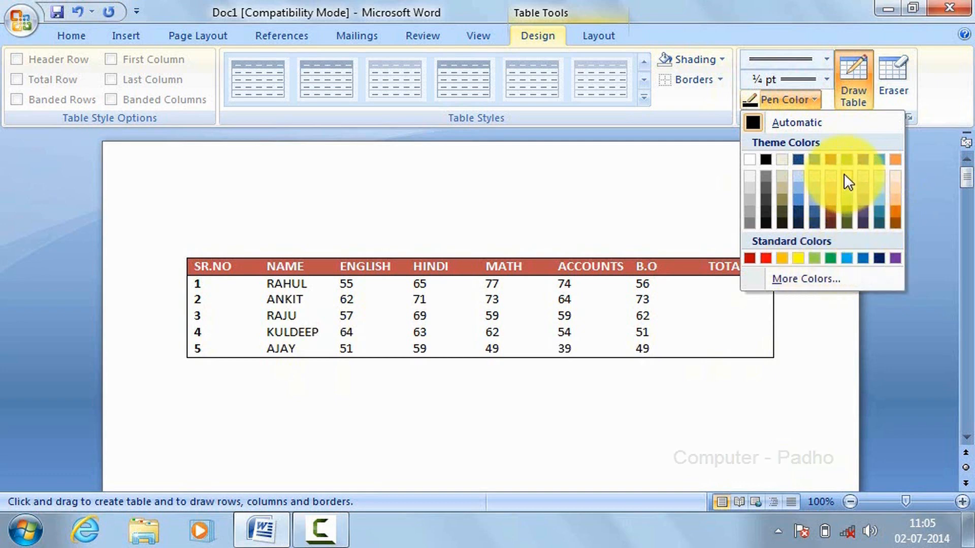
click(895, 160)
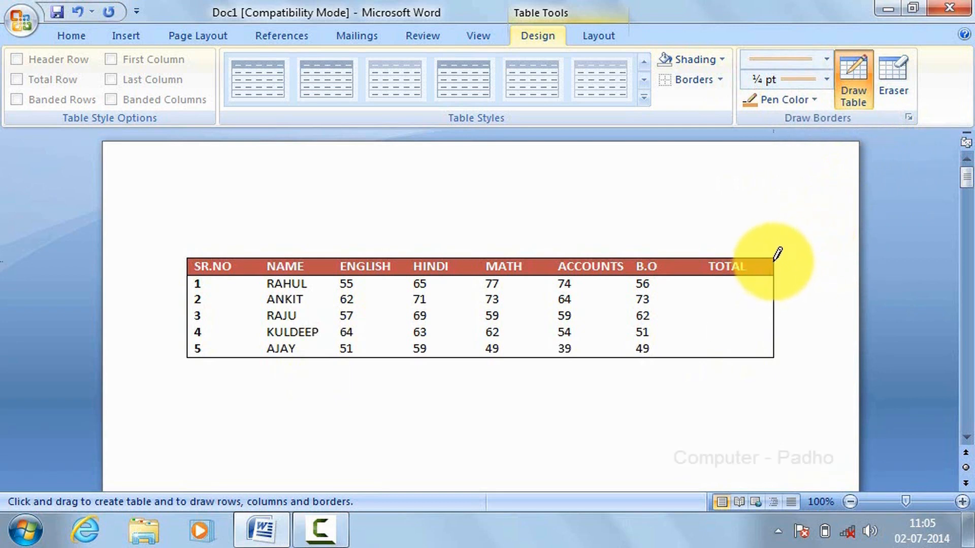
Step: Redraw all four outer edges of the marks table with the orange double line, undoing misplaced strokes inside the table
mouse_move(775, 258)
mouse_down()
mouse_move(773, 356)
mouse_move(188, 352)
mouse_up()
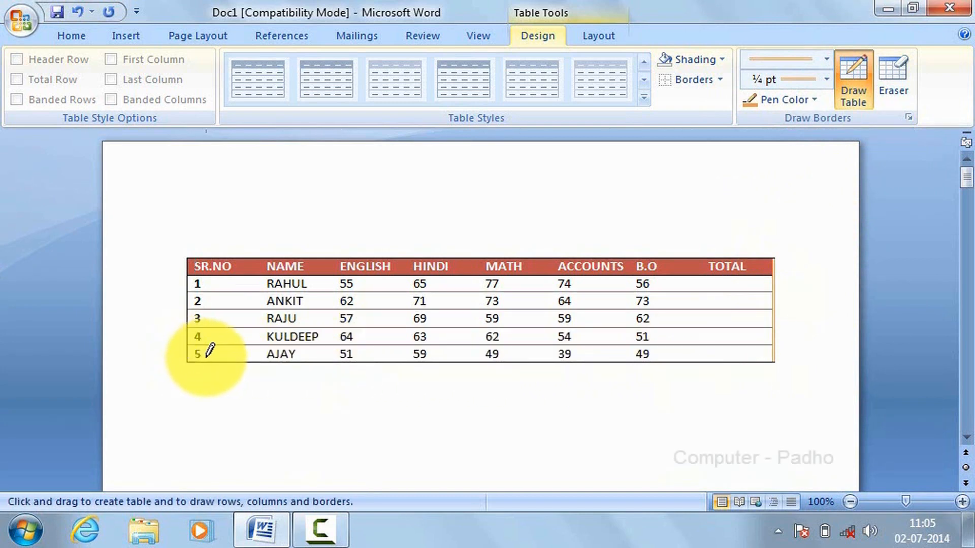
key(ctrl+z)
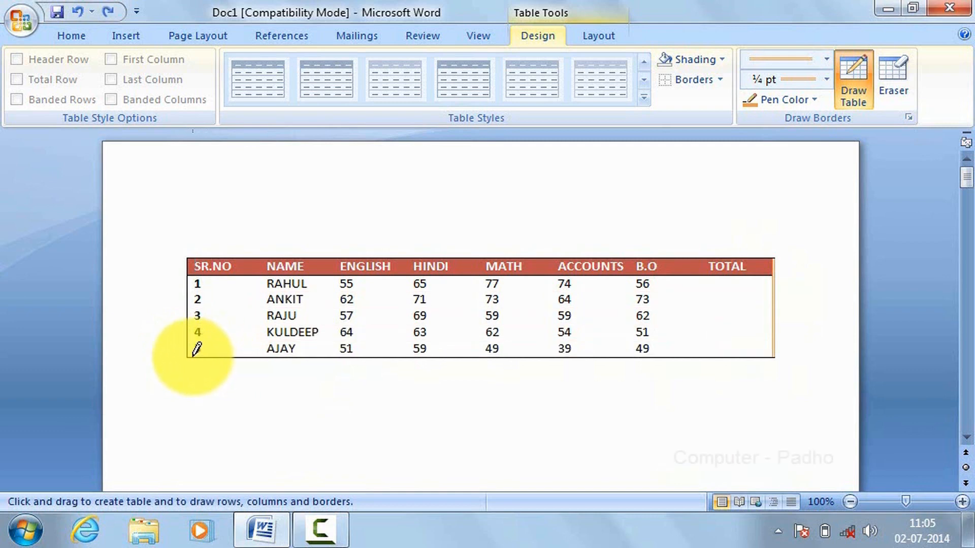
drag(191, 356, 777, 355)
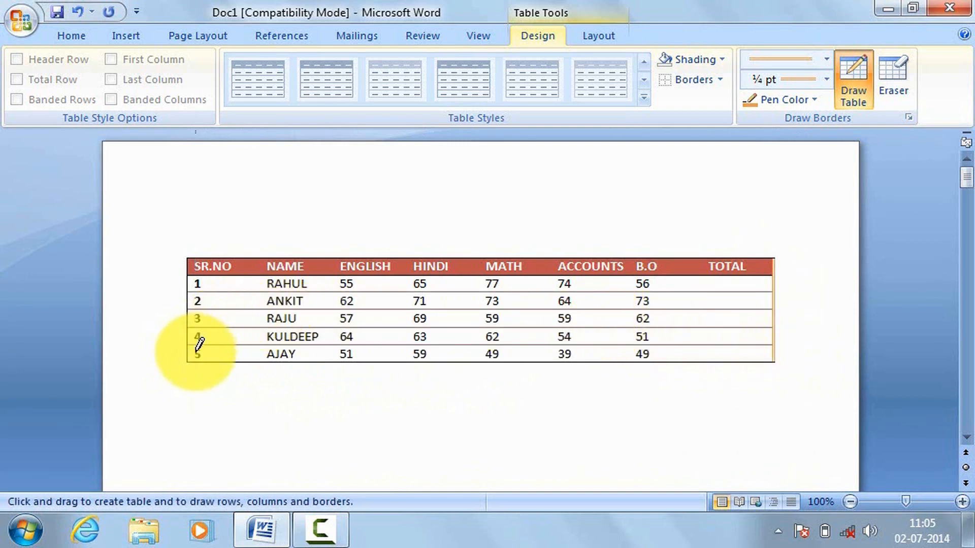
mouse_move(193, 356)
mouse_down()
mouse_move(194, 252)
mouse_move(747, 257)
mouse_up()
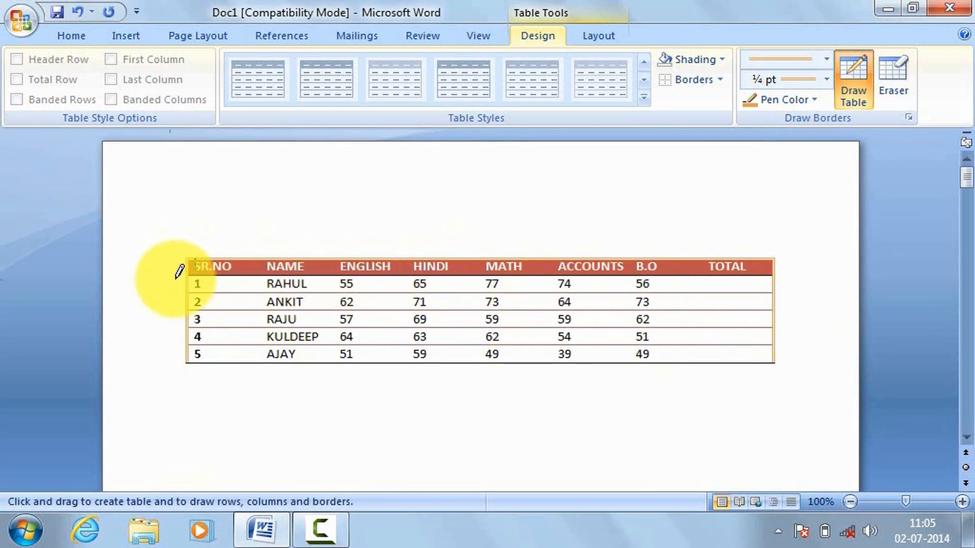
drag(189, 293, 750, 294)
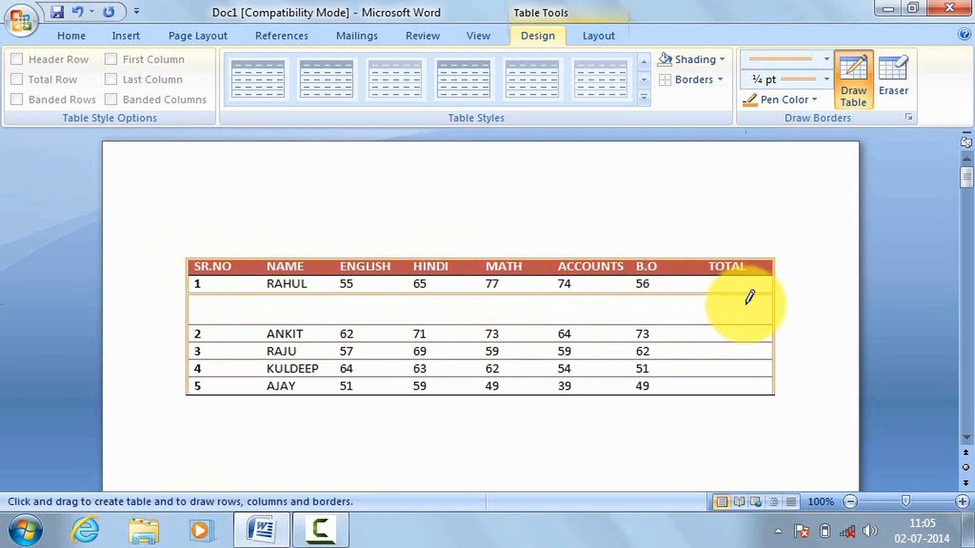
key(ctrl+z)
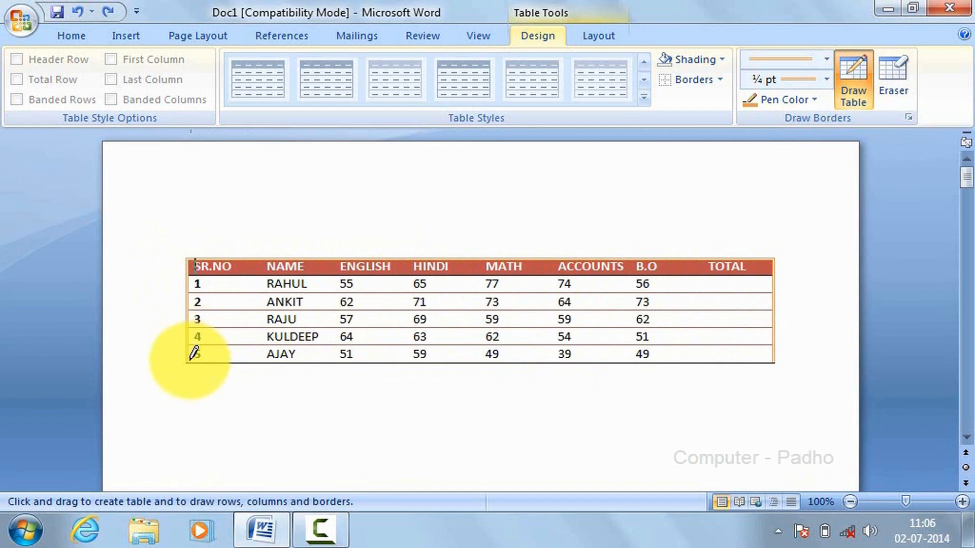
drag(191, 359, 772, 360)
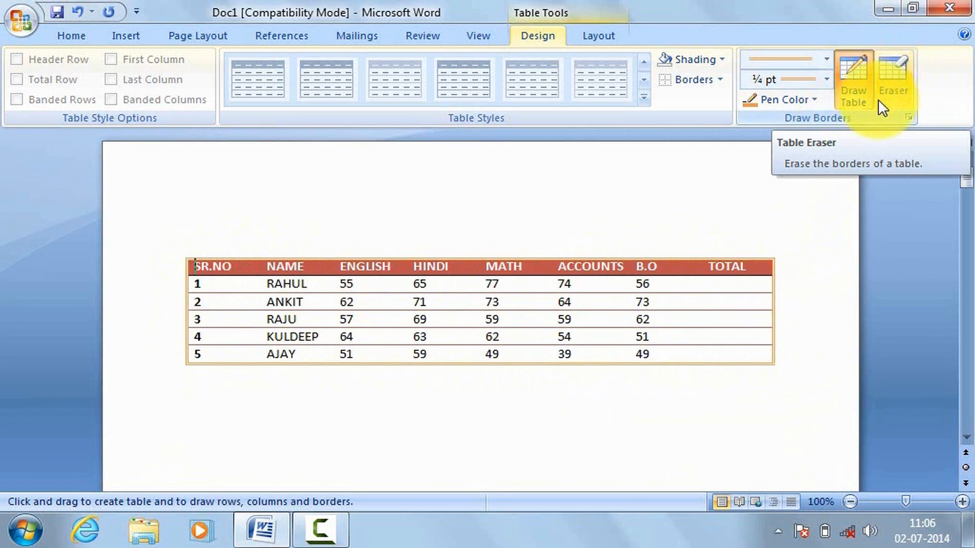
Step: Erase the outer border beside the TOTAL column and the bottom border under its last cell with the table Eraser
click(894, 77)
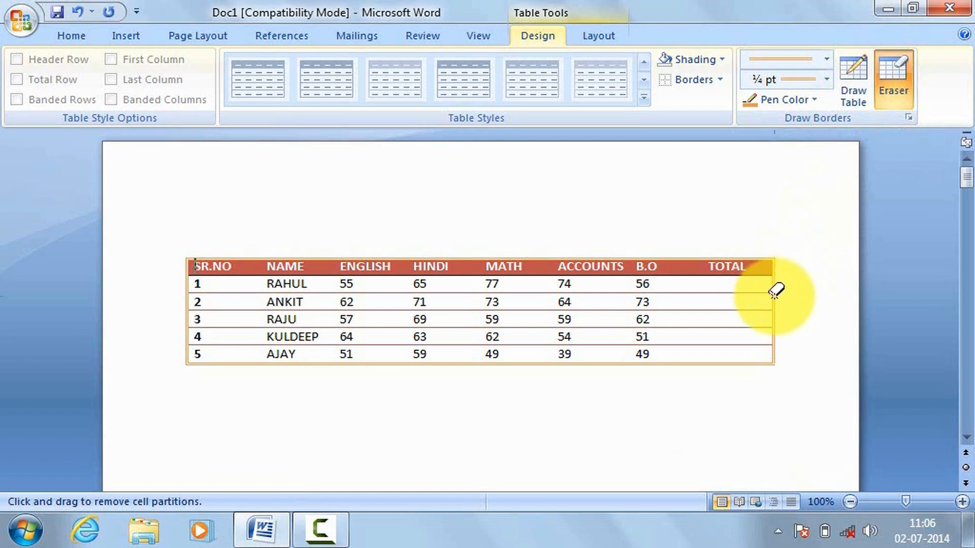
drag(777, 266, 775, 337)
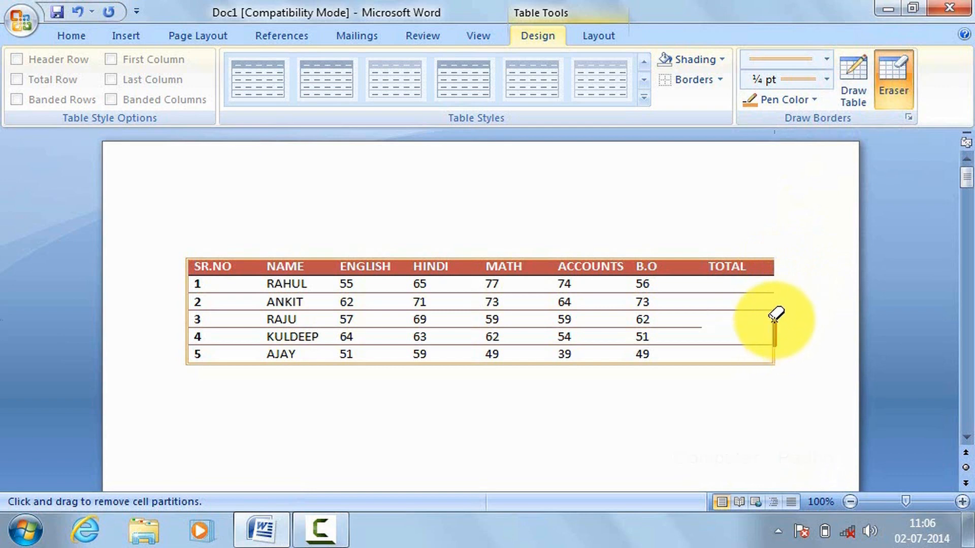
click(775, 357)
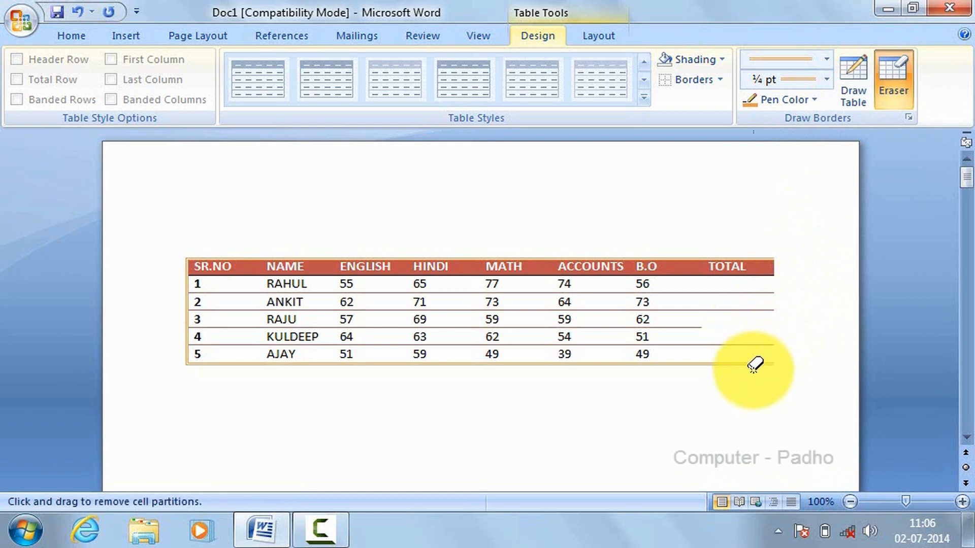
click(753, 370)
click(735, 364)
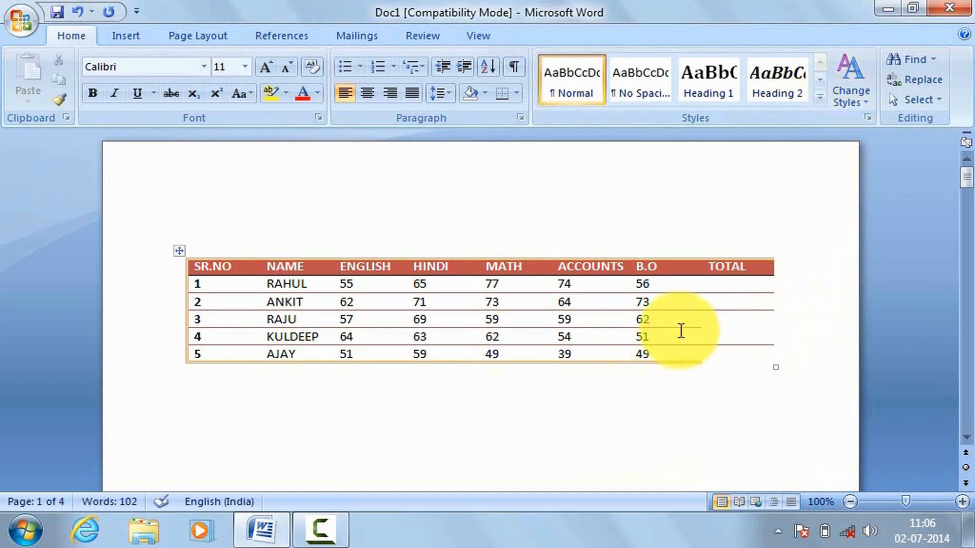
Step: Erase the remaining bottom border of the marks table, cell by cell from the B.O column to the SR.NO column
click(668, 318)
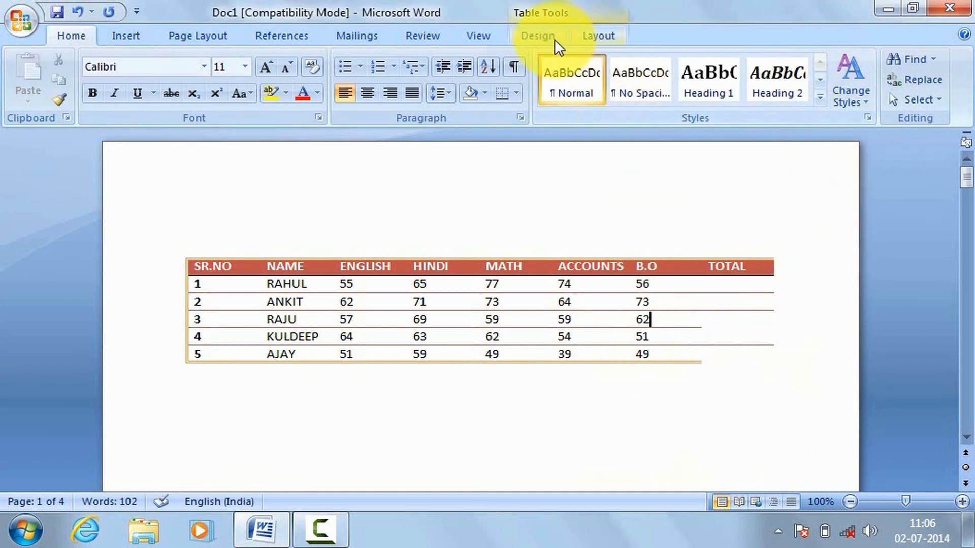
click(555, 36)
click(902, 73)
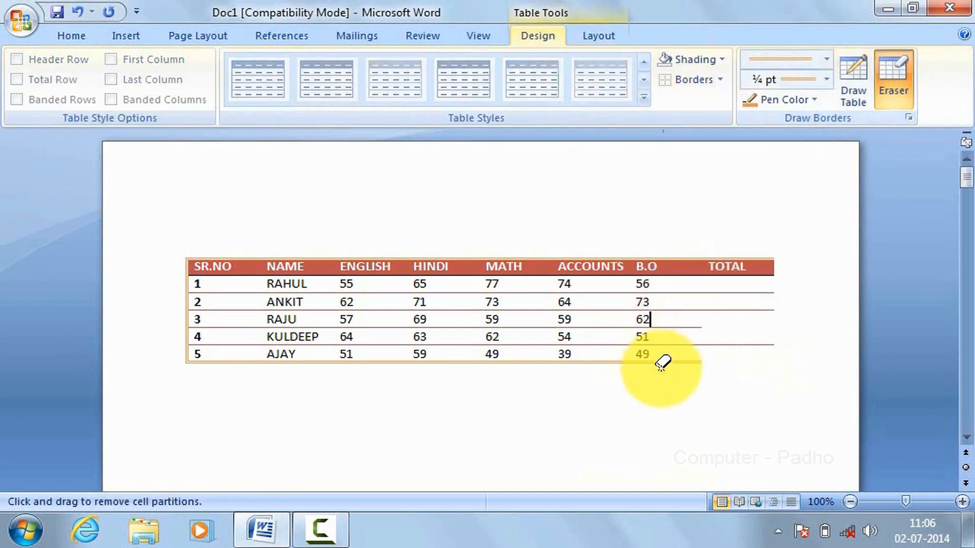
key(Escape)
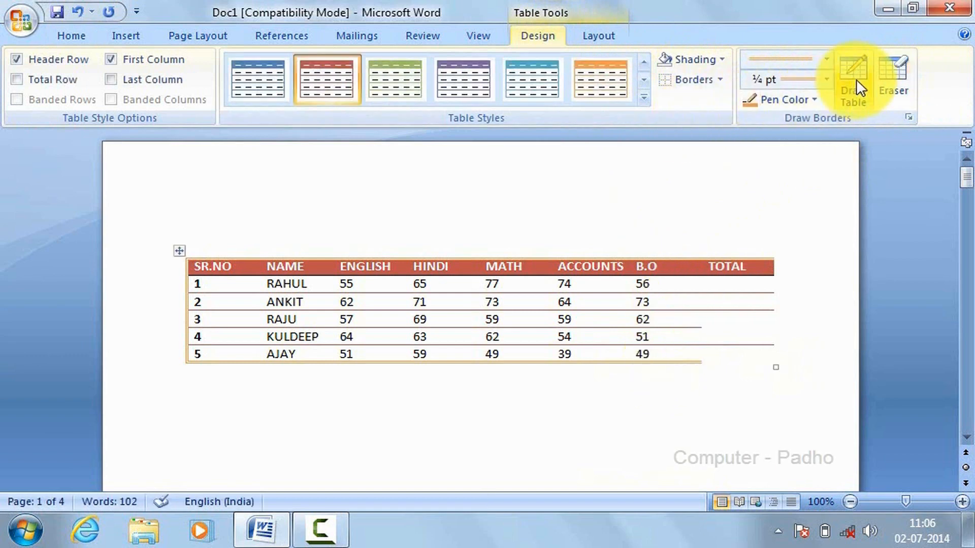
click(892, 80)
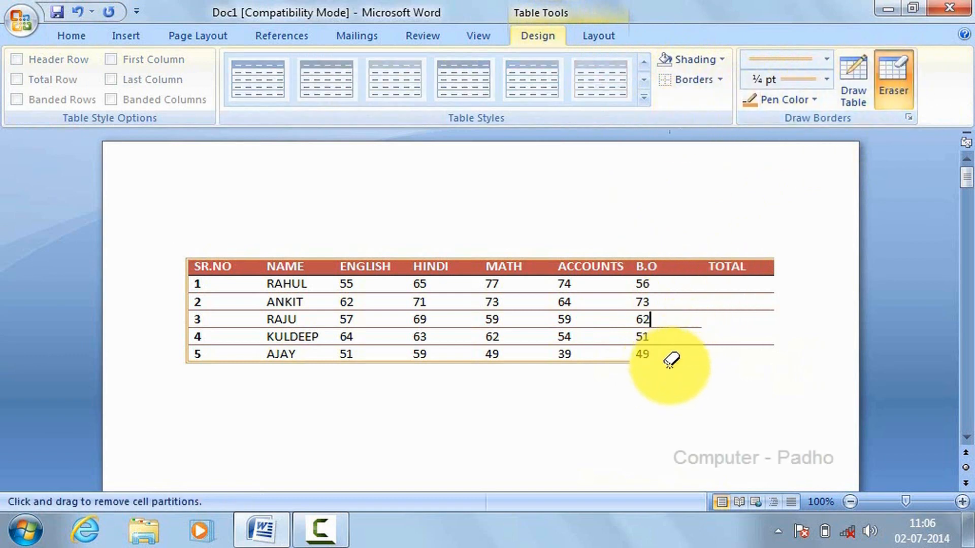
click(612, 364)
click(526, 364)
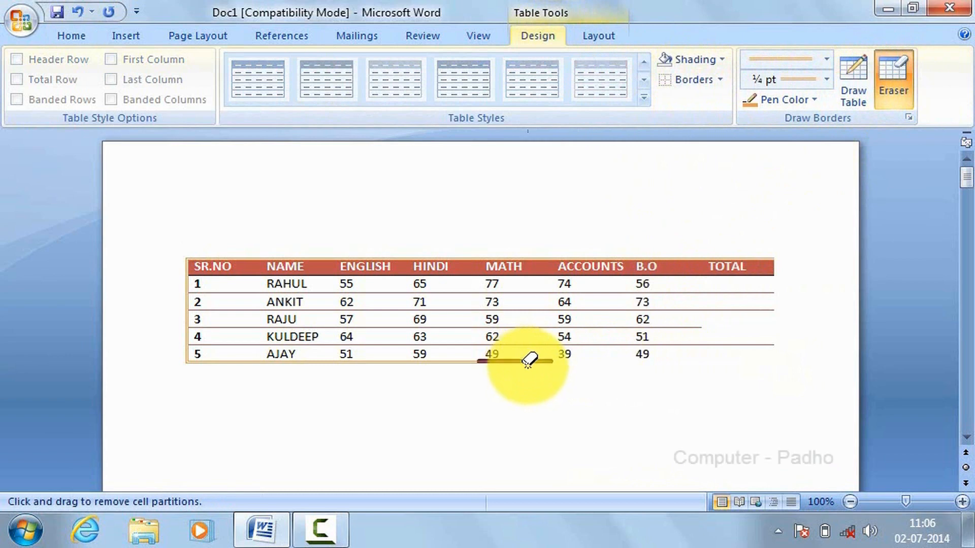
click(457, 363)
click(366, 363)
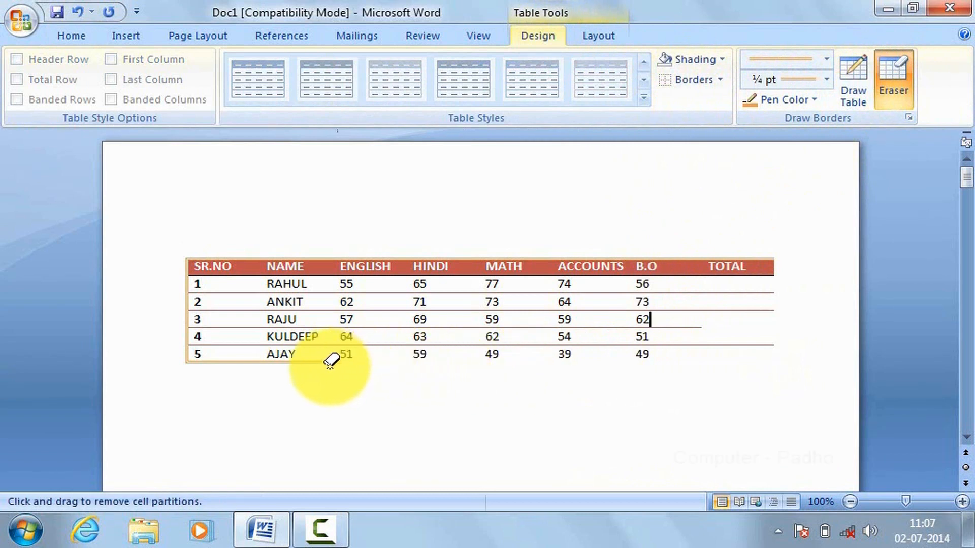
click(285, 362)
click(234, 363)
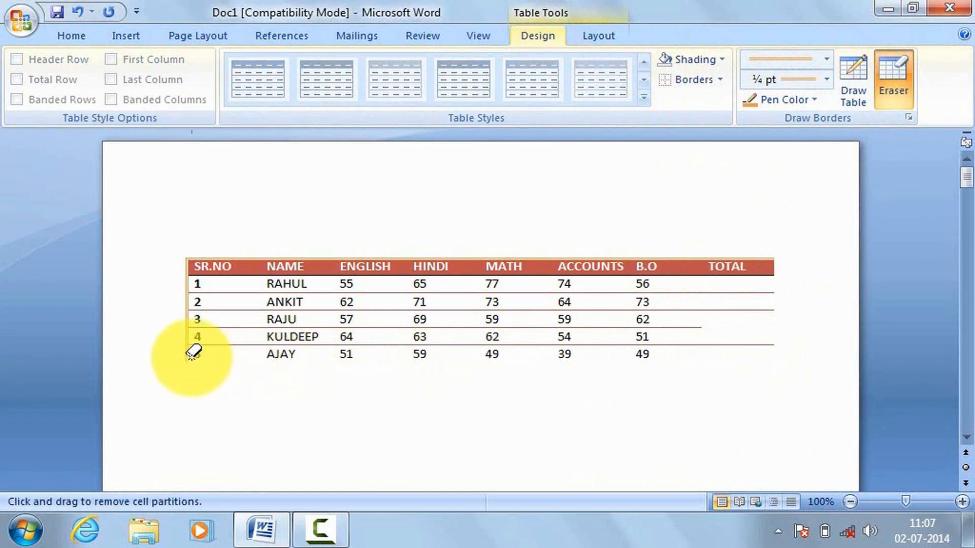
Step: Erase the outer border beside the SR.NO column, cell by cell from the AJAY row up to the header
click(187, 357)
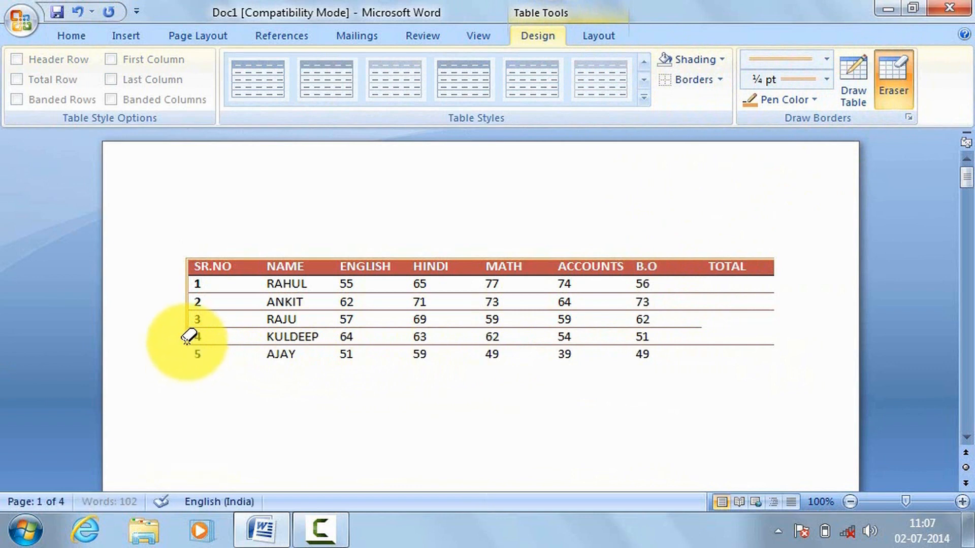
click(187, 337)
click(187, 319)
click(187, 302)
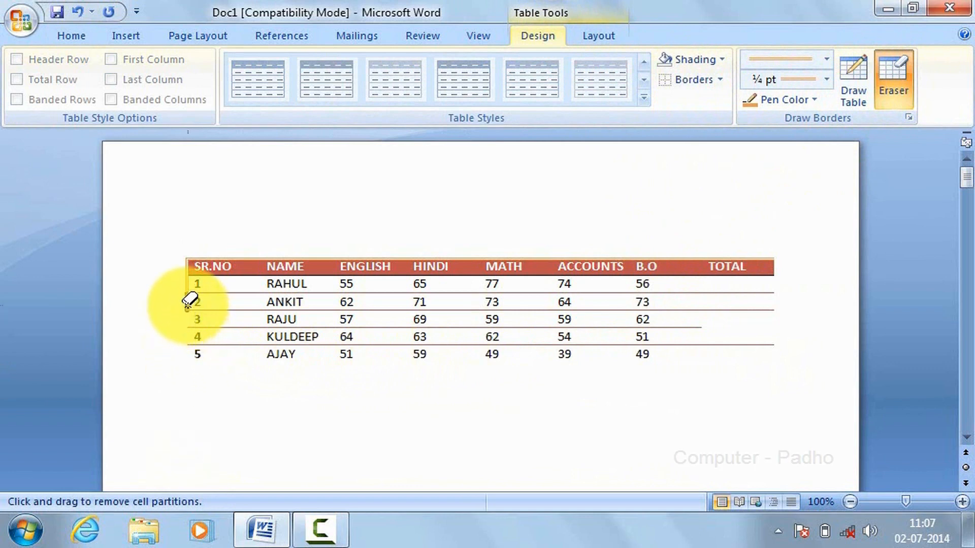
click(187, 284)
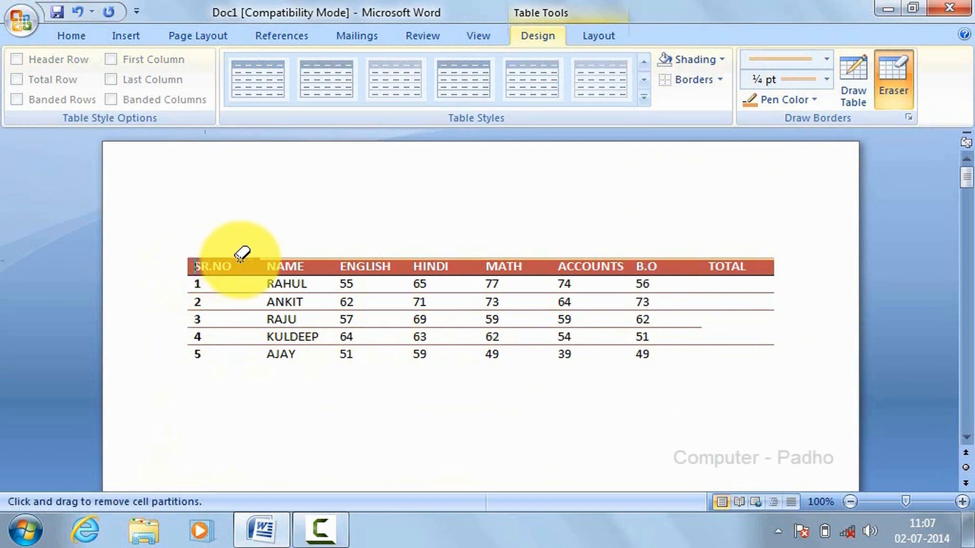
Step: Erase the border above the header row, cell by cell from the NAME column to the TOTAL column
drag(303, 258, 369, 255)
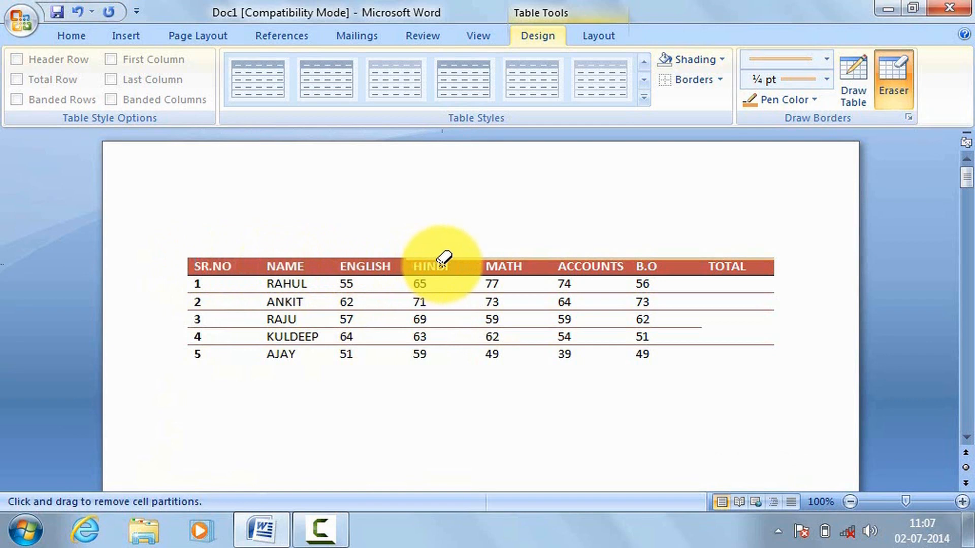
click(445, 262)
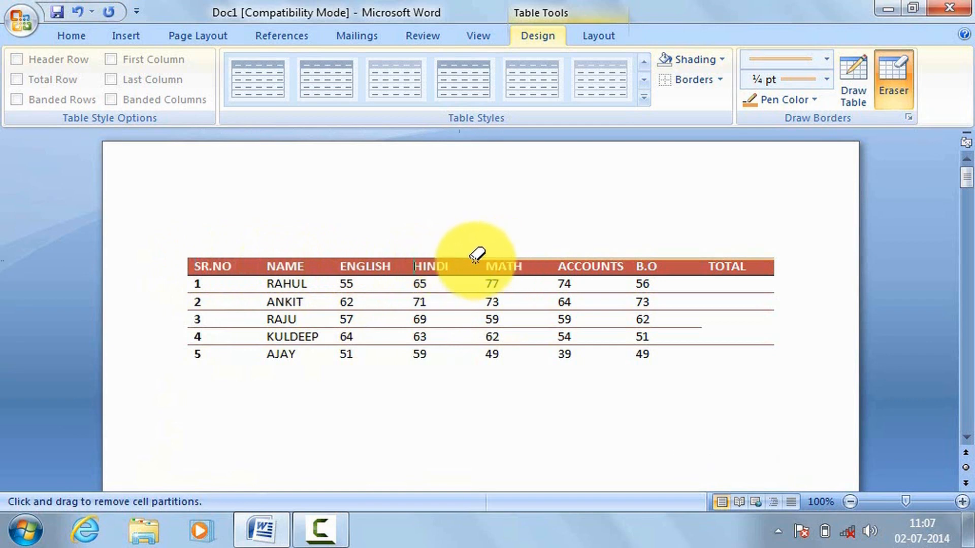
click(507, 256)
click(595, 254)
click(680, 258)
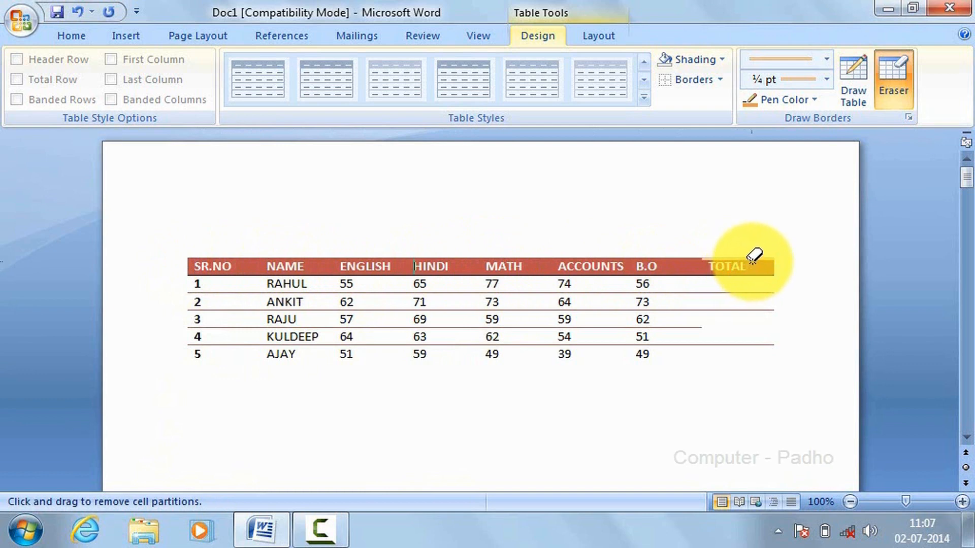
click(754, 255)
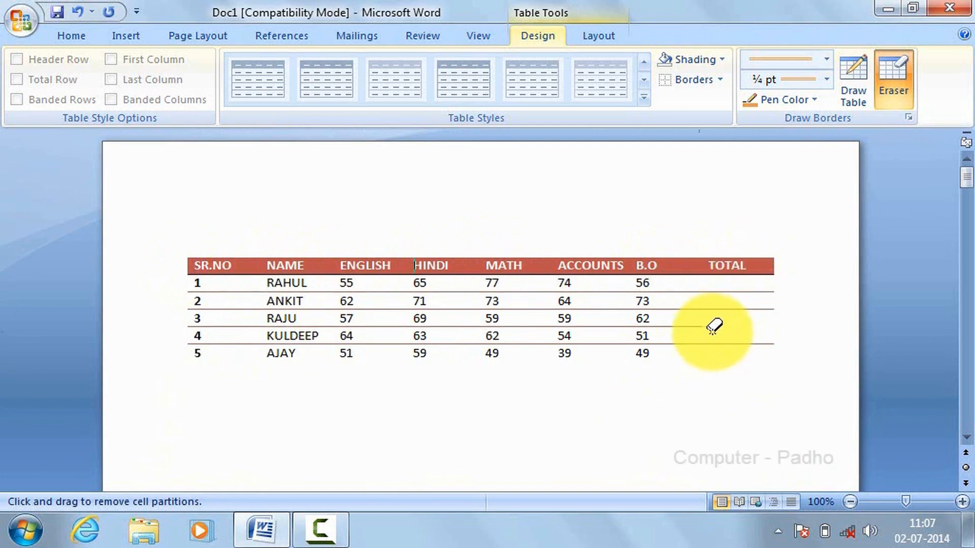
Step: Draw the missing line between rows 3 and 4 in the TOTAL column with a single ½ pt pen in Red, Accent 2
click(737, 328)
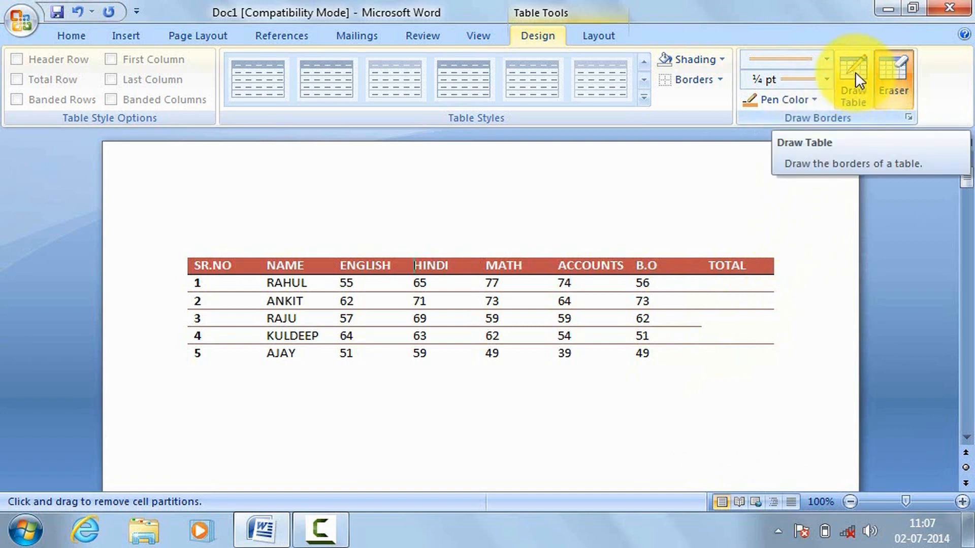
click(828, 59)
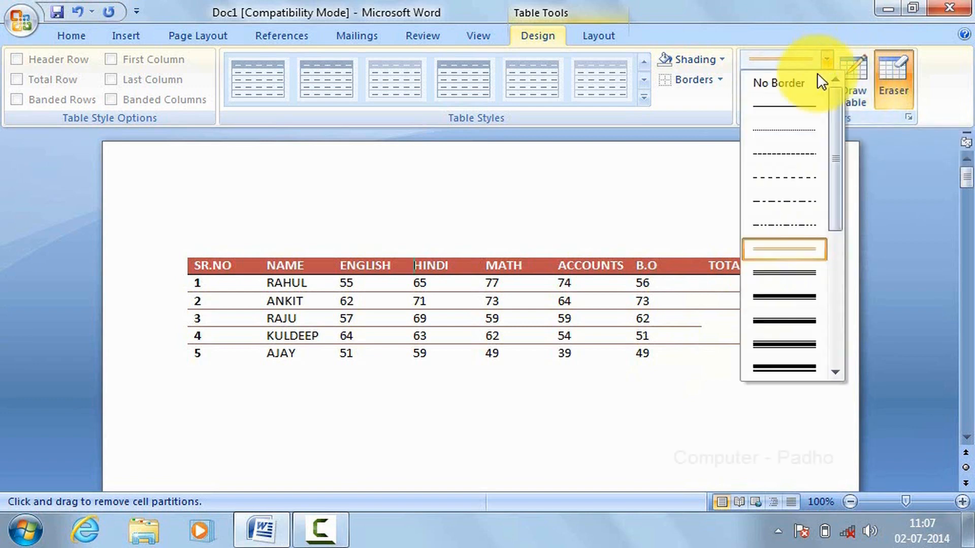
click(796, 106)
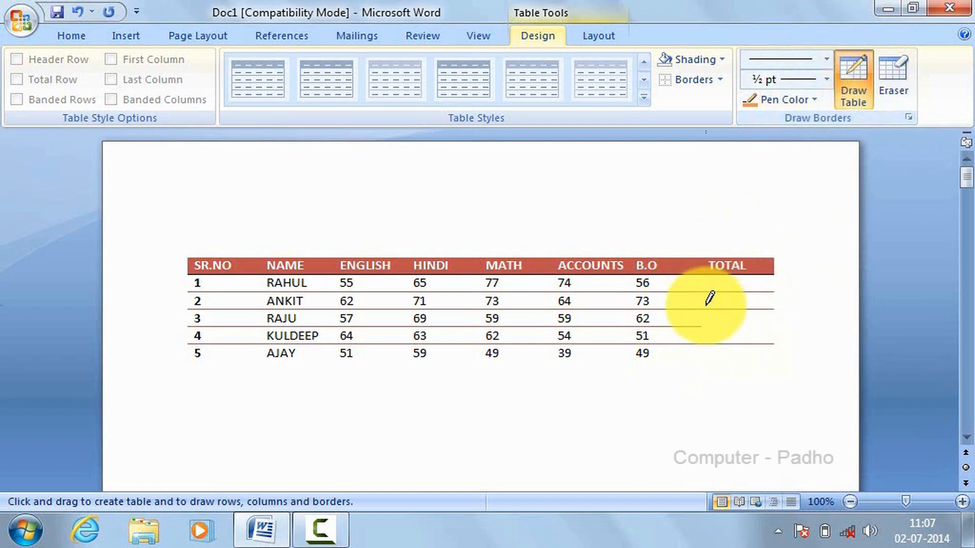
click(827, 81)
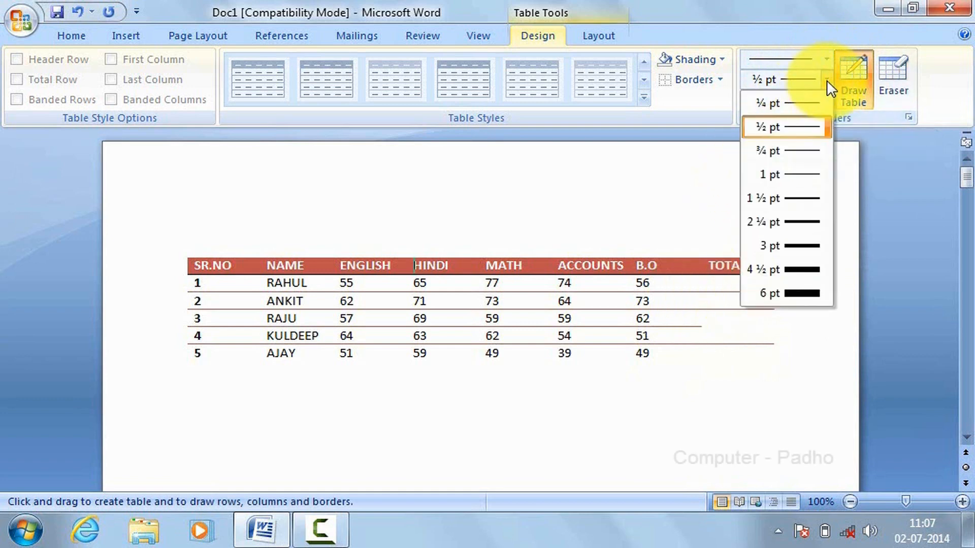
click(823, 123)
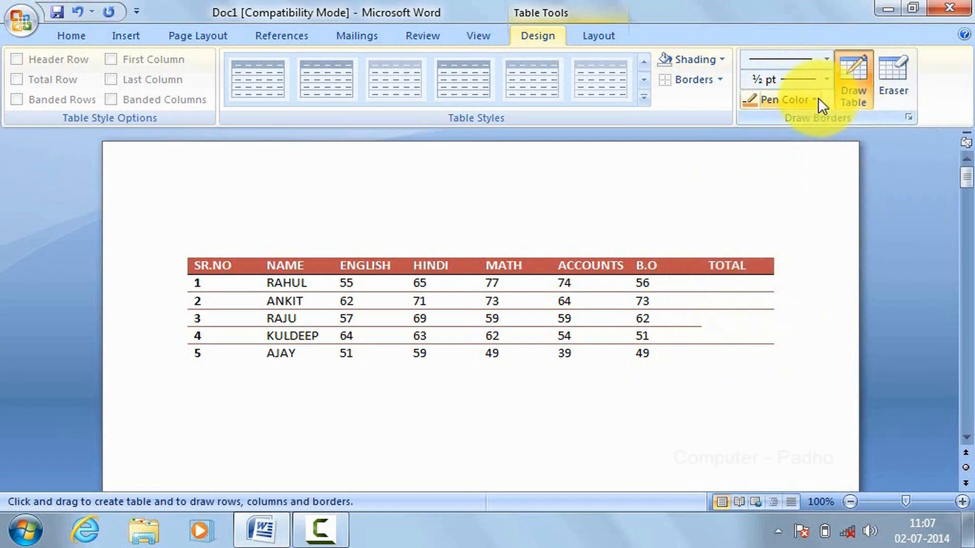
click(818, 100)
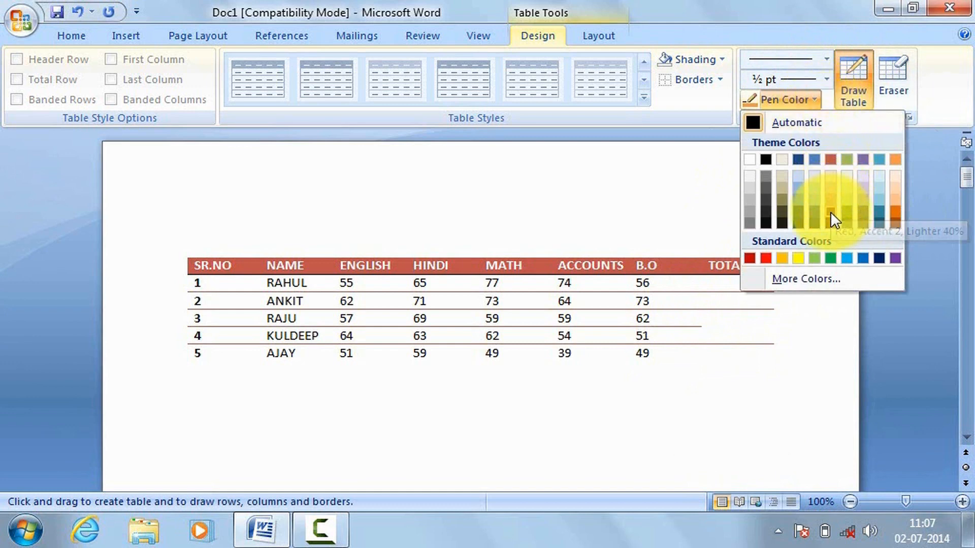
click(830, 160)
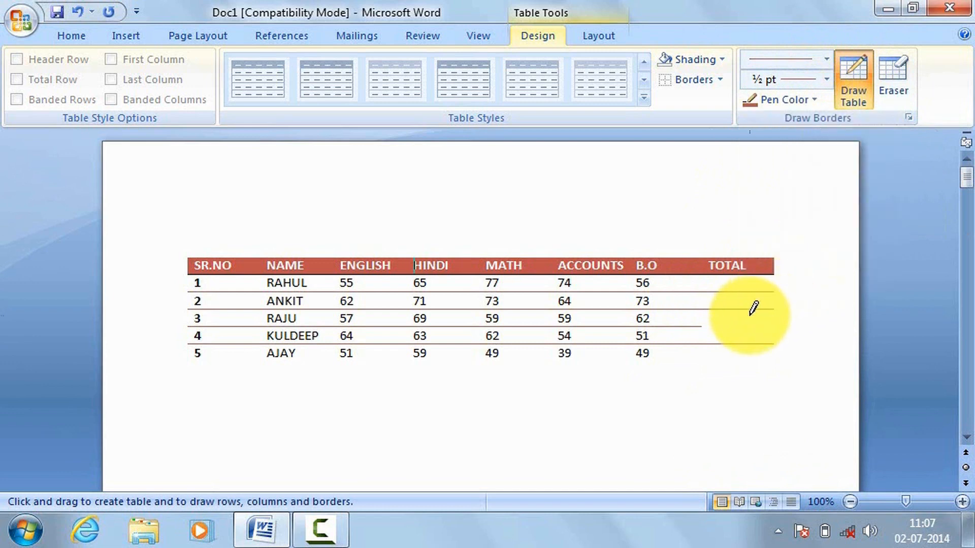
drag(703, 326, 739, 327)
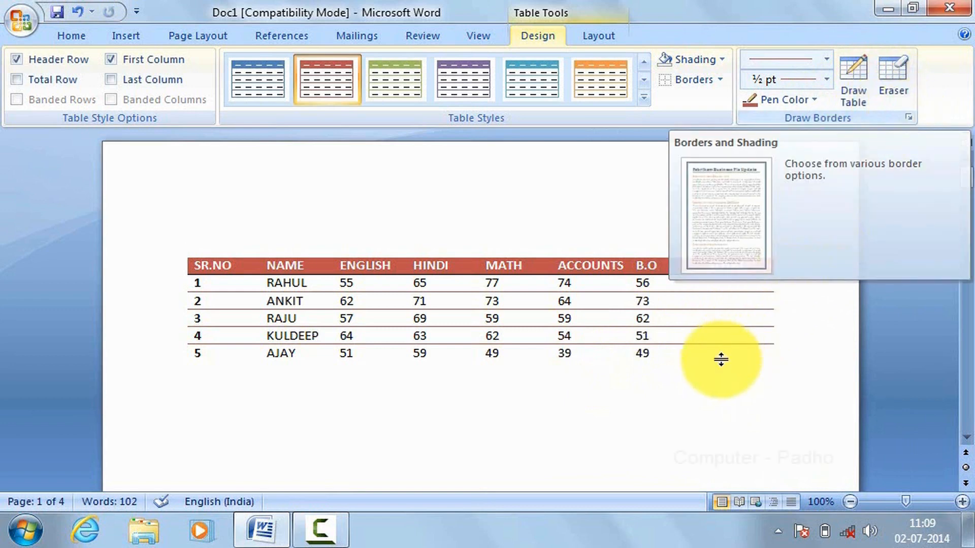
Step: Select the whole marks table and set its Borders and Shading to a triple line in standard red with ¼ pt width
drag(751, 353, 204, 271)
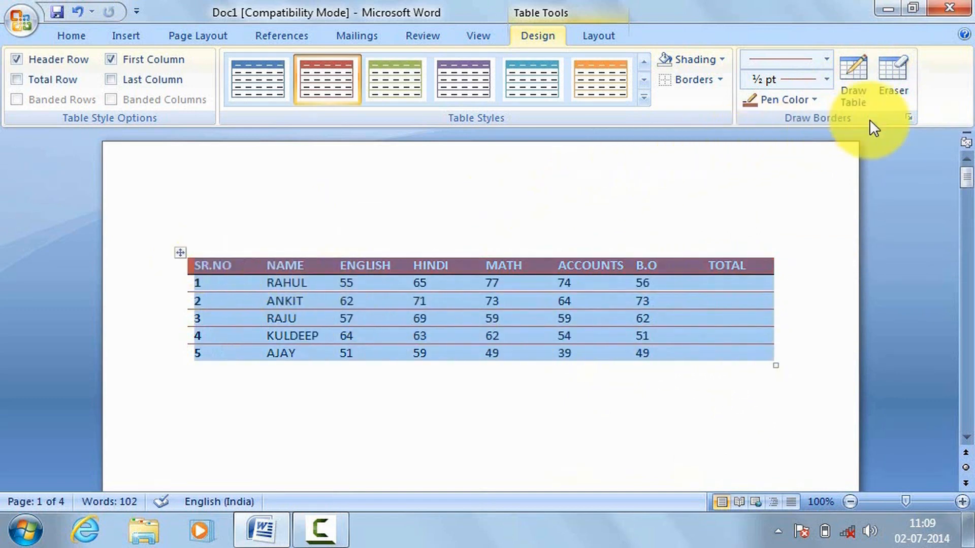
click(909, 117)
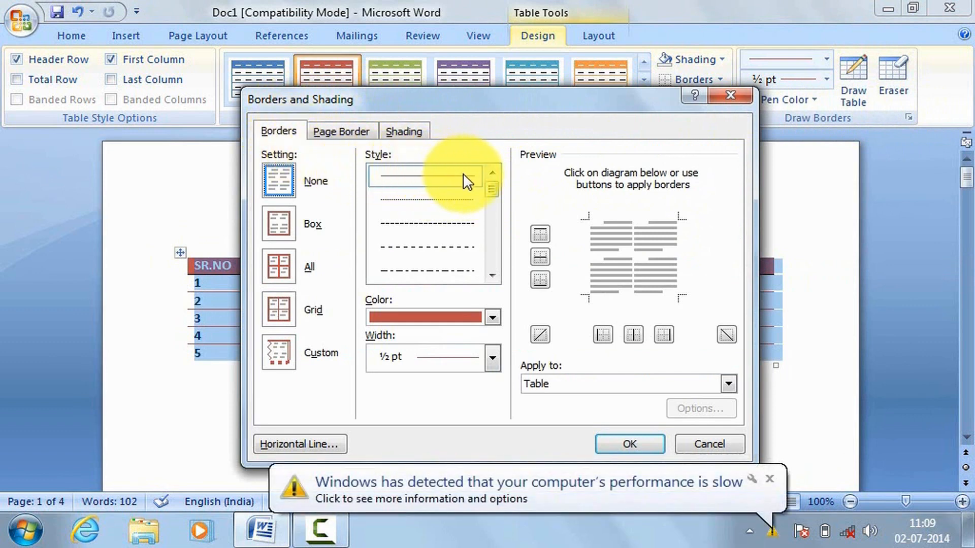
drag(497, 194, 498, 206)
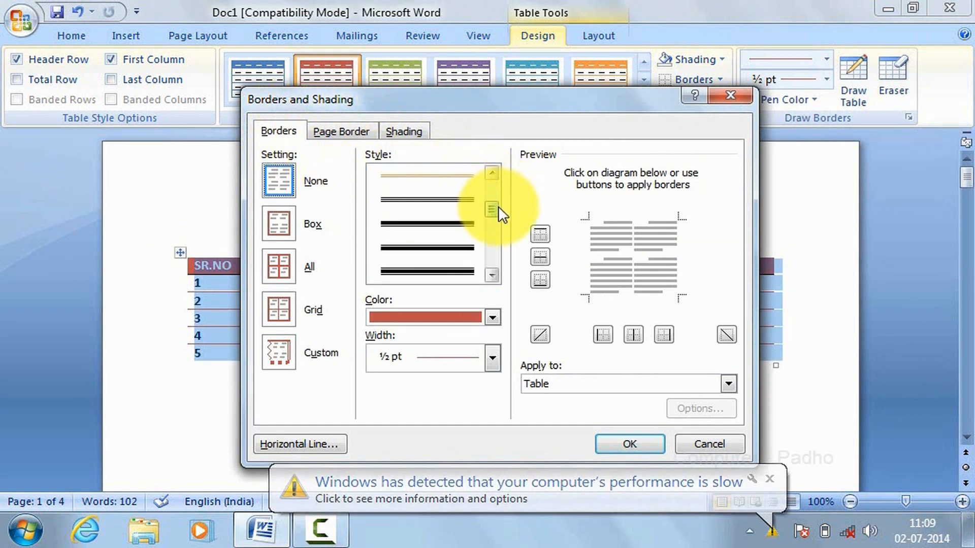
click(432, 199)
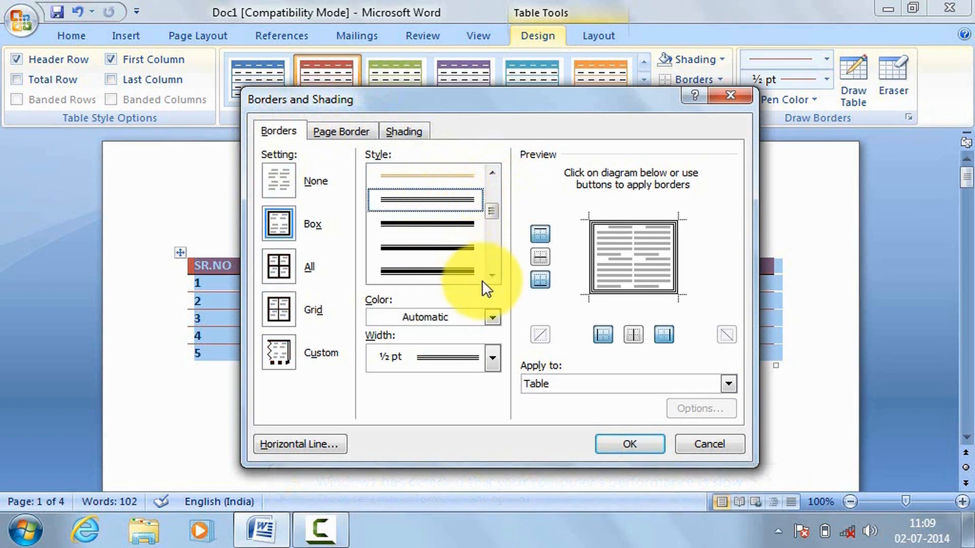
click(493, 318)
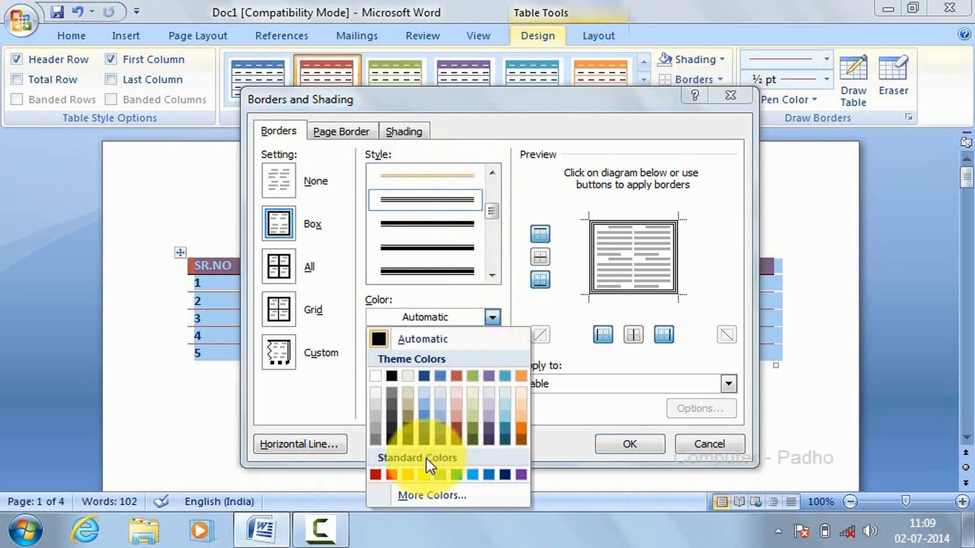
click(391, 476)
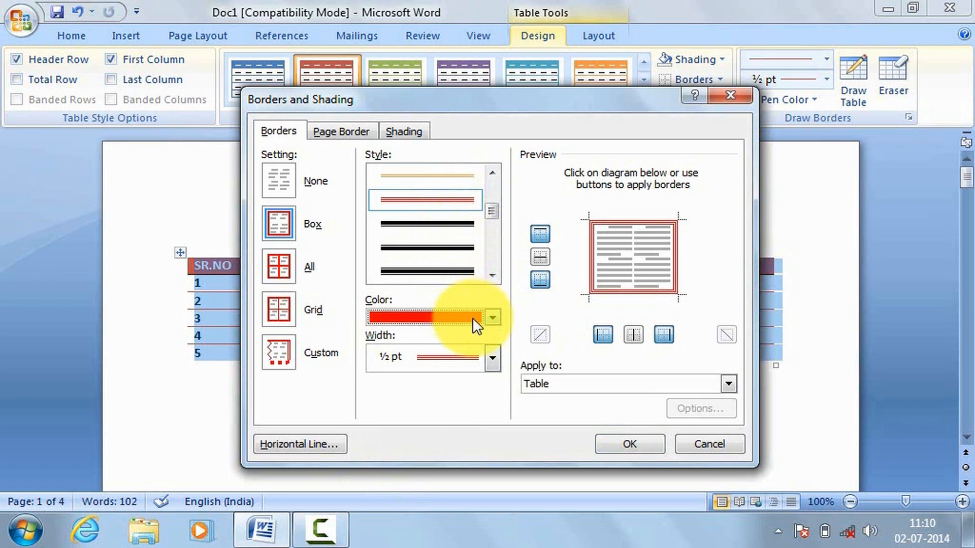
click(491, 359)
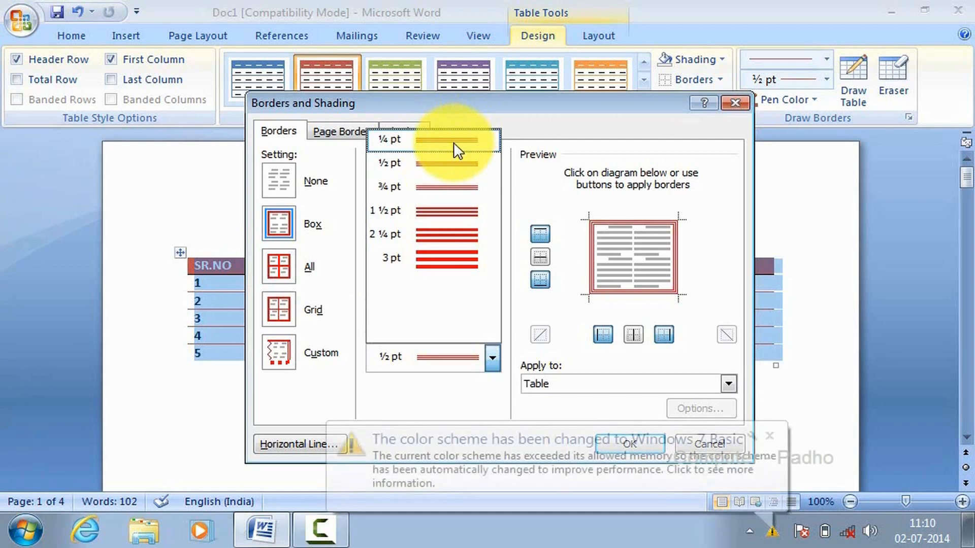
click(453, 142)
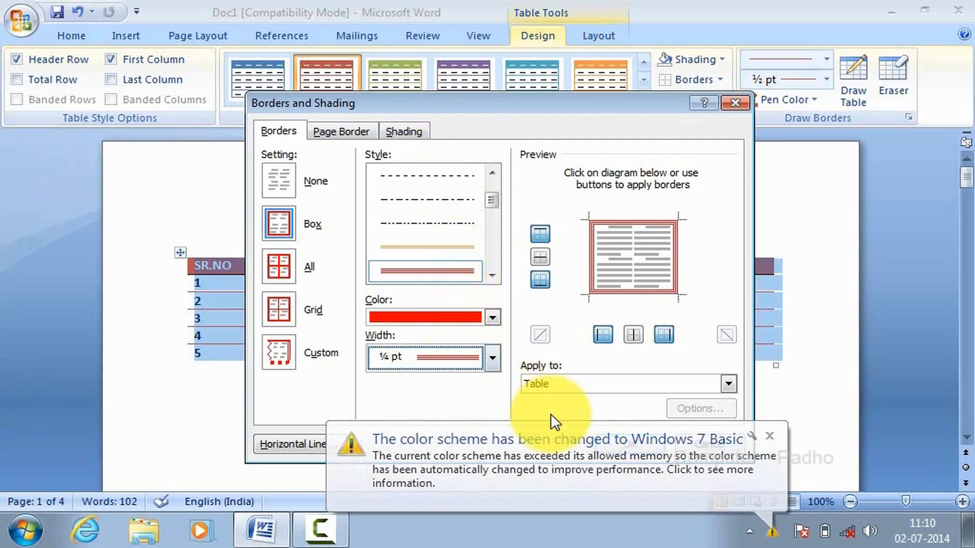
click(763, 437)
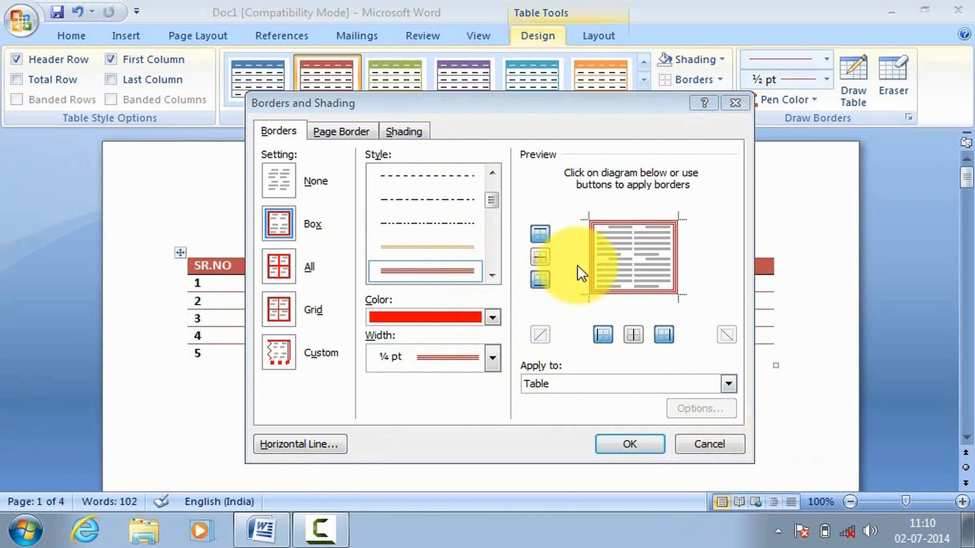
Step: Add inner horizontal and vertical borders in the border preview, apply them to the whole marks table, and deselect it
click(625, 257)
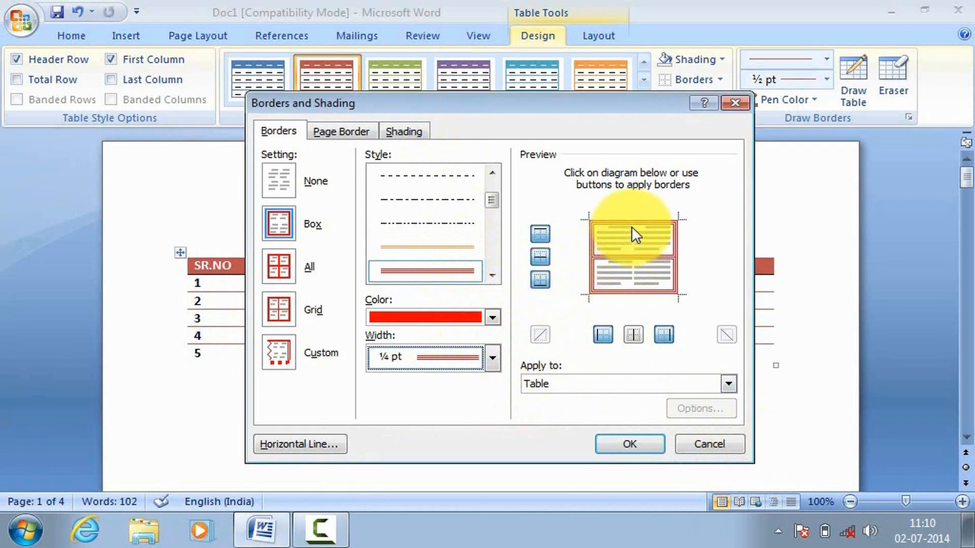
click(628, 245)
click(608, 254)
click(584, 257)
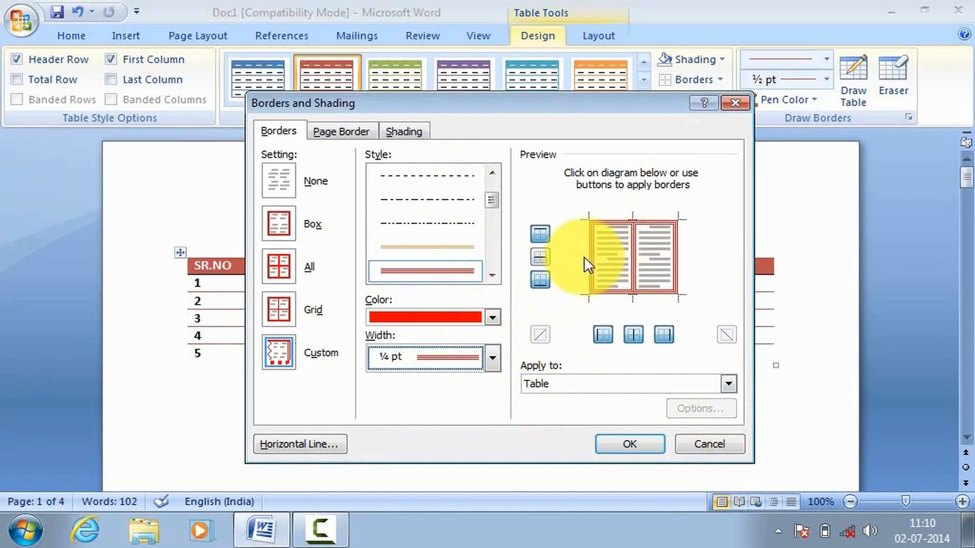
click(614, 251)
click(635, 227)
click(633, 221)
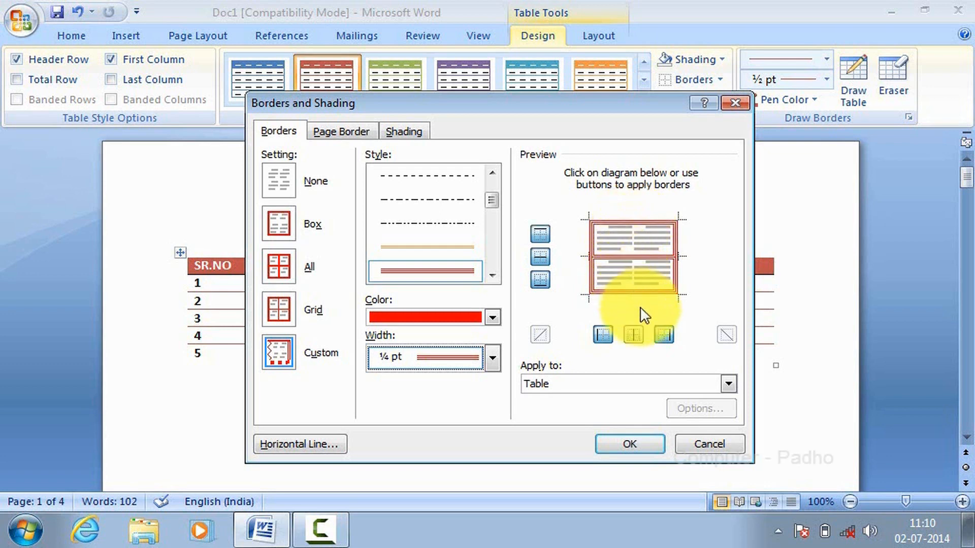
click(638, 334)
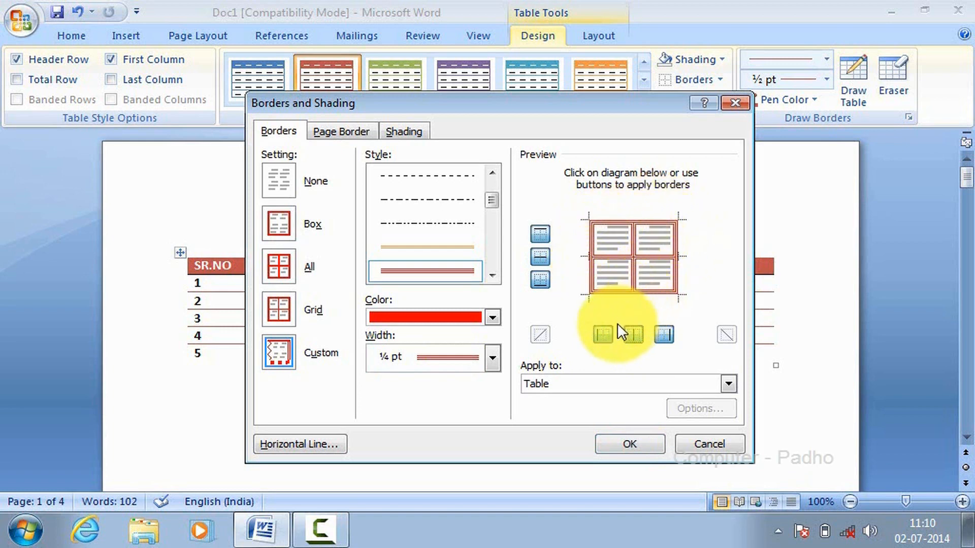
click(633, 444)
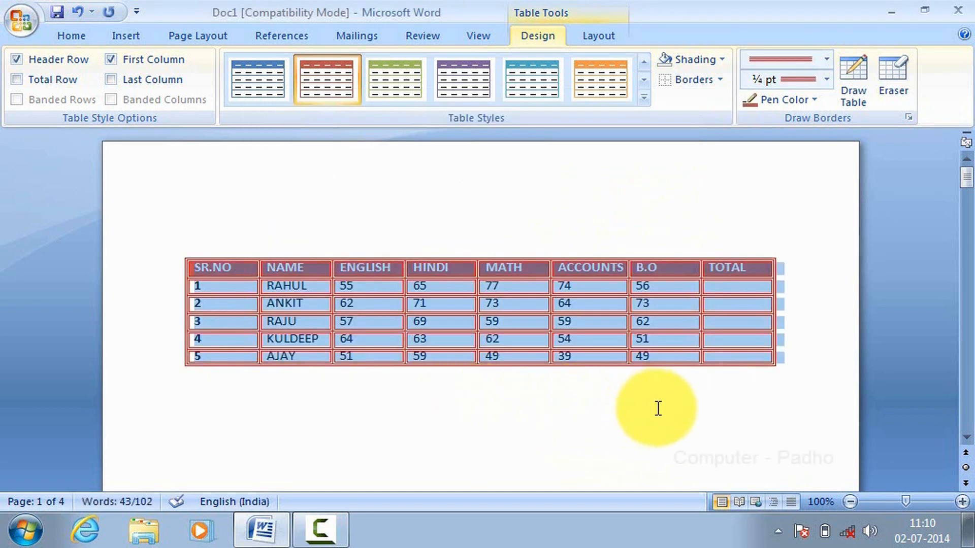
click(814, 397)
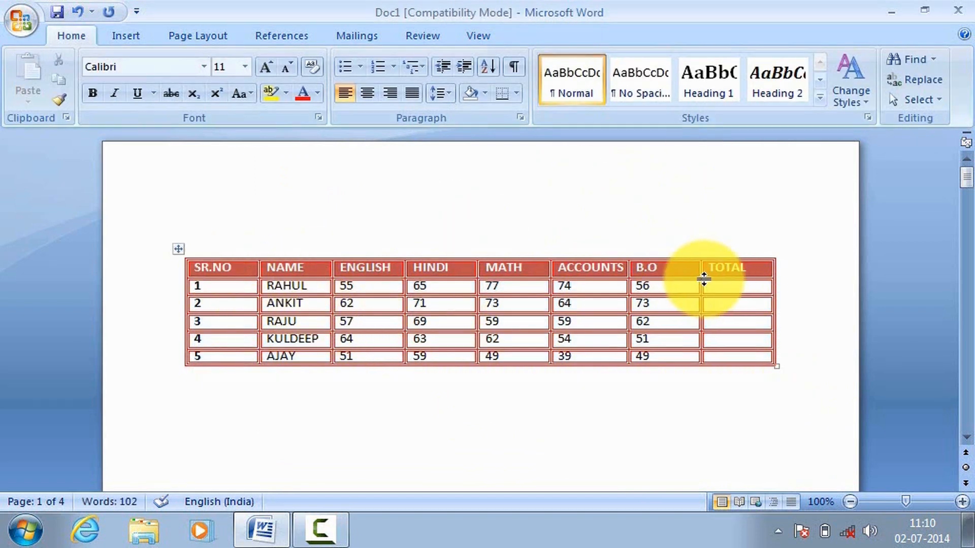
Step: Review the marks table's border settings in the Borders and Shading dialog and close it
click(713, 305)
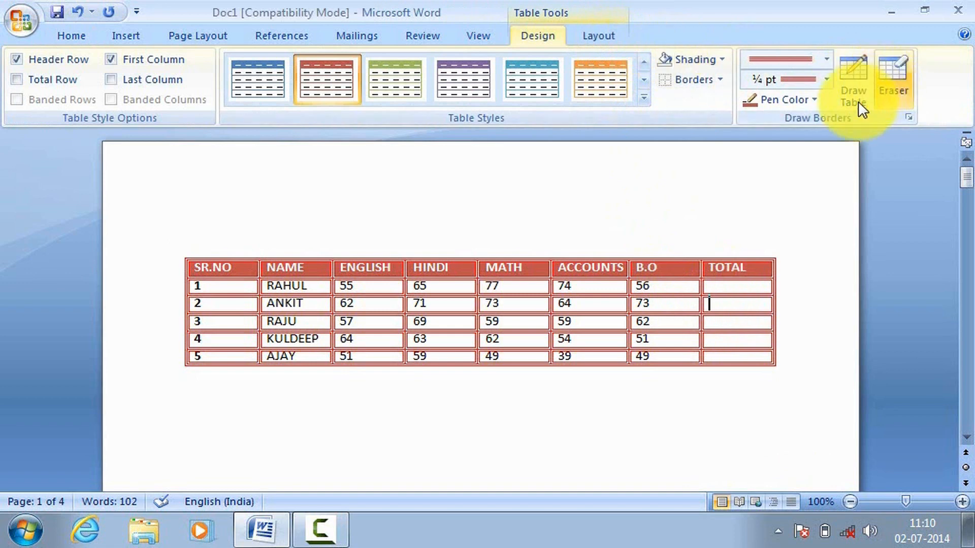
click(908, 118)
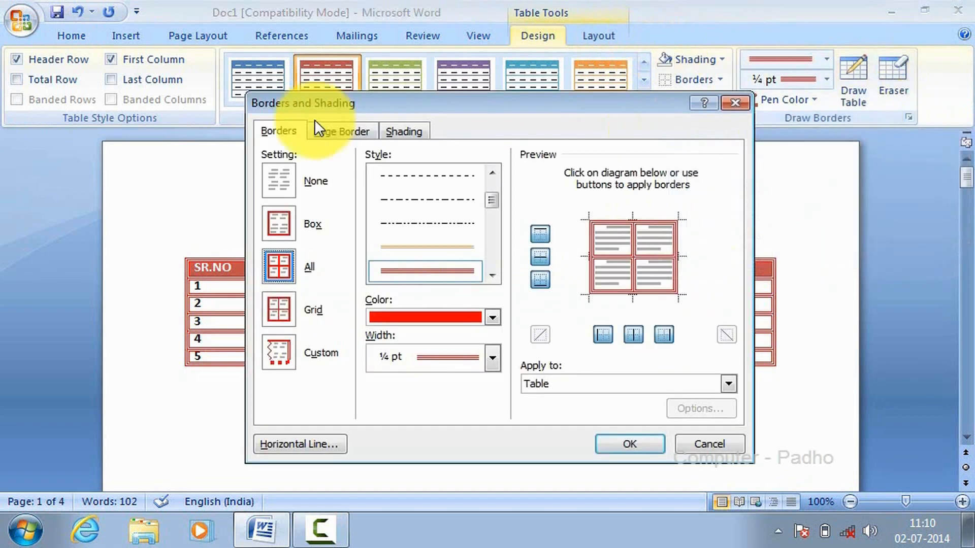
click(735, 103)
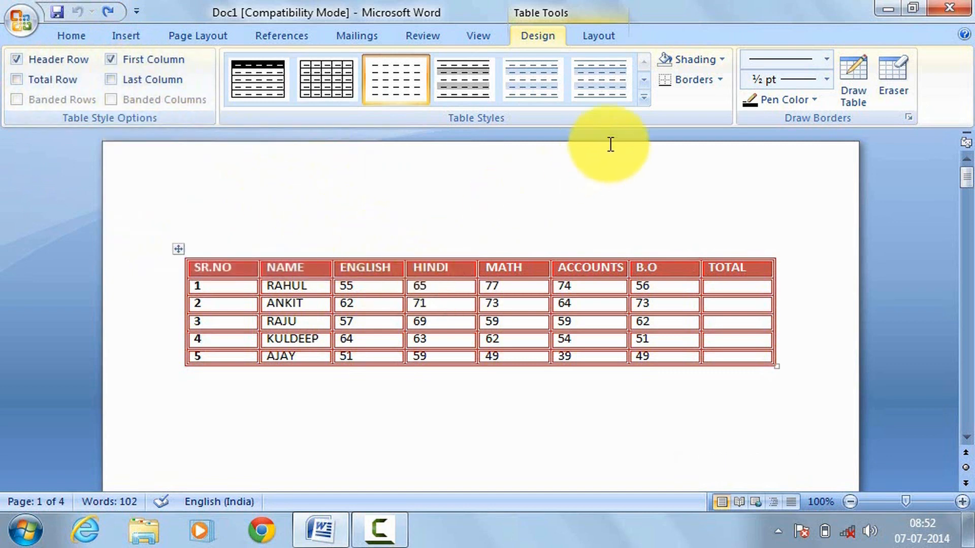
Step: Apply the built-in table style with a red header row, red first column and grey banded rows to the marks table
click(643, 98)
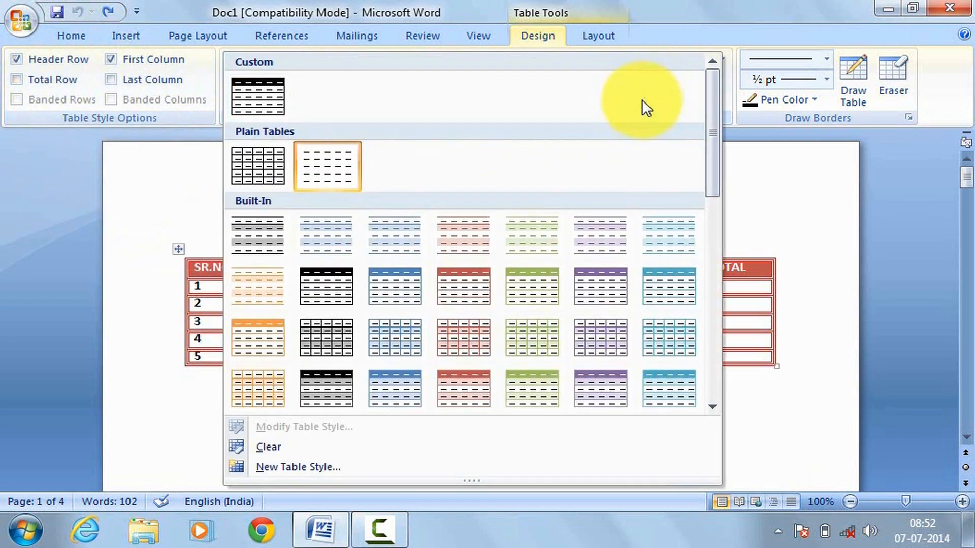
scroll(711, 167, down, 1)
scroll(726, 212, down, 3)
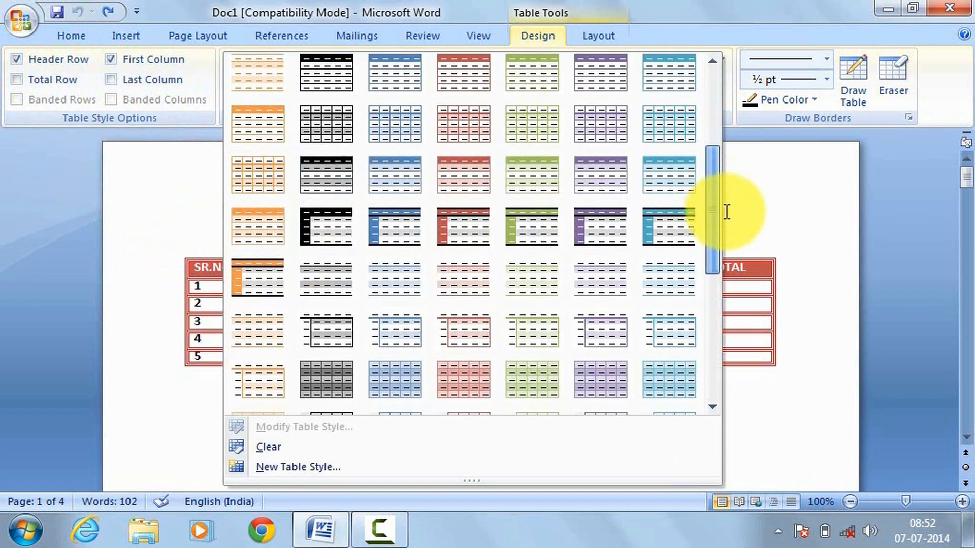
click(478, 206)
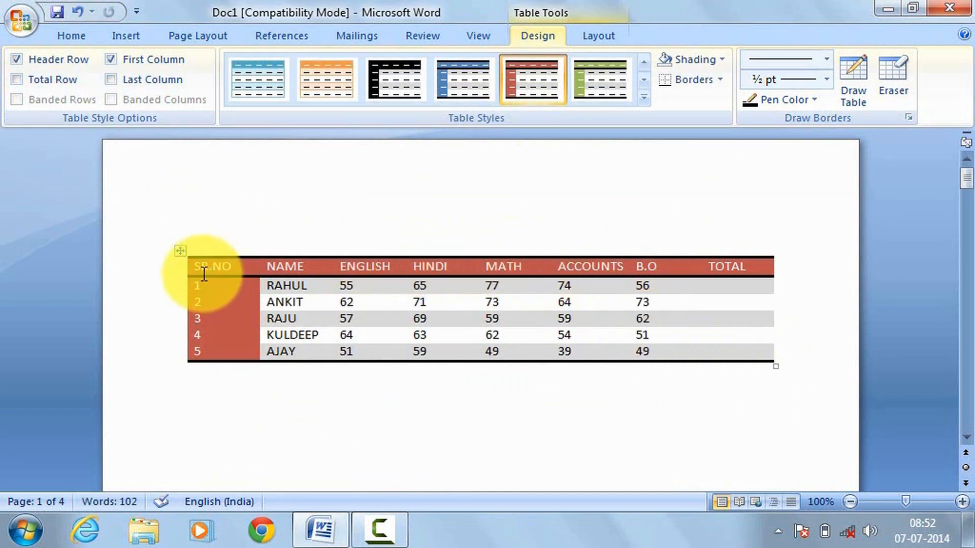
Step: Highlight the marks table's header row and its SR.NO column in turn to examine their style formatting
drag(221, 266, 734, 267)
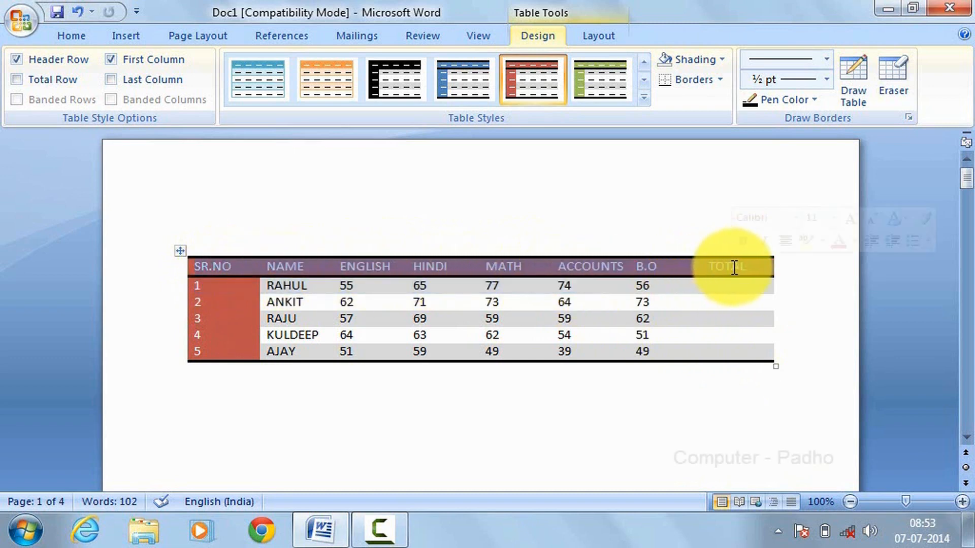
click(790, 275)
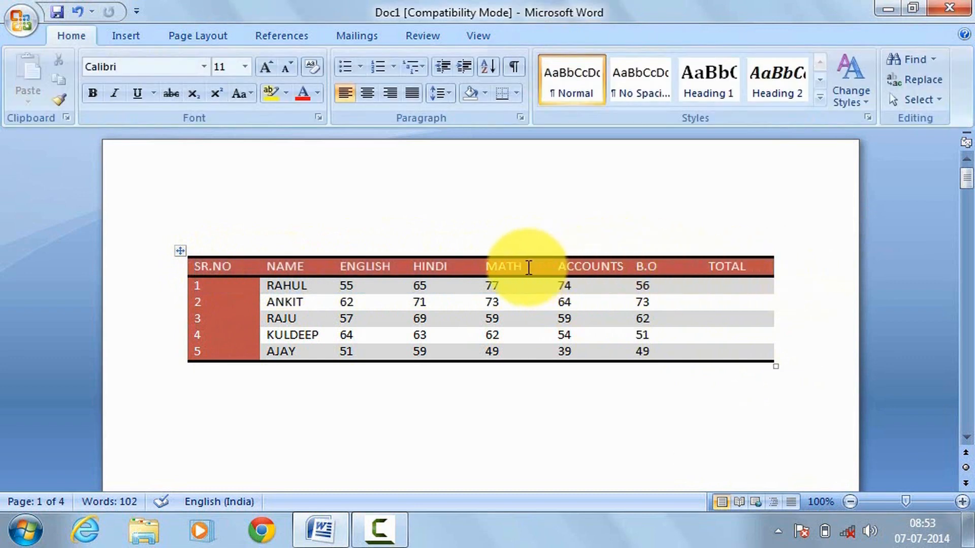
click(529, 268)
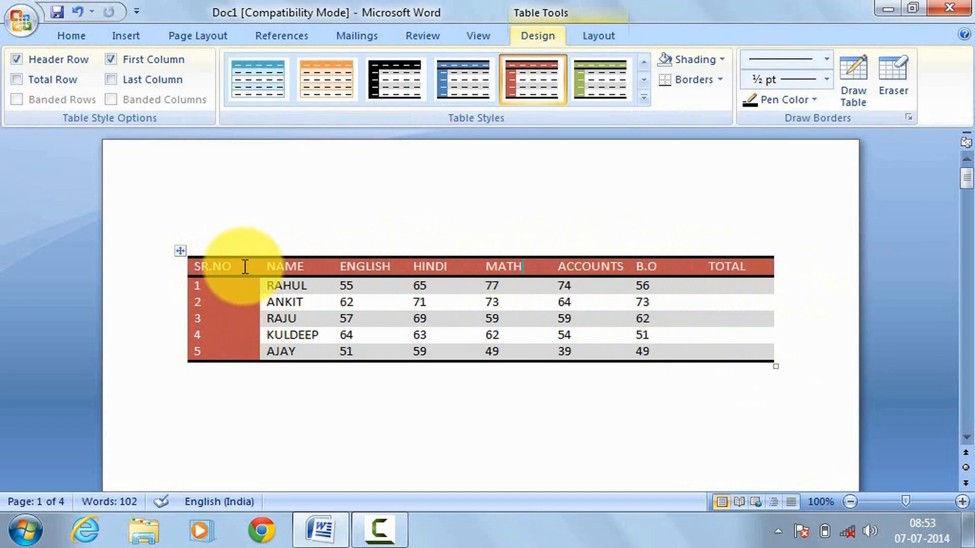
drag(245, 267, 246, 352)
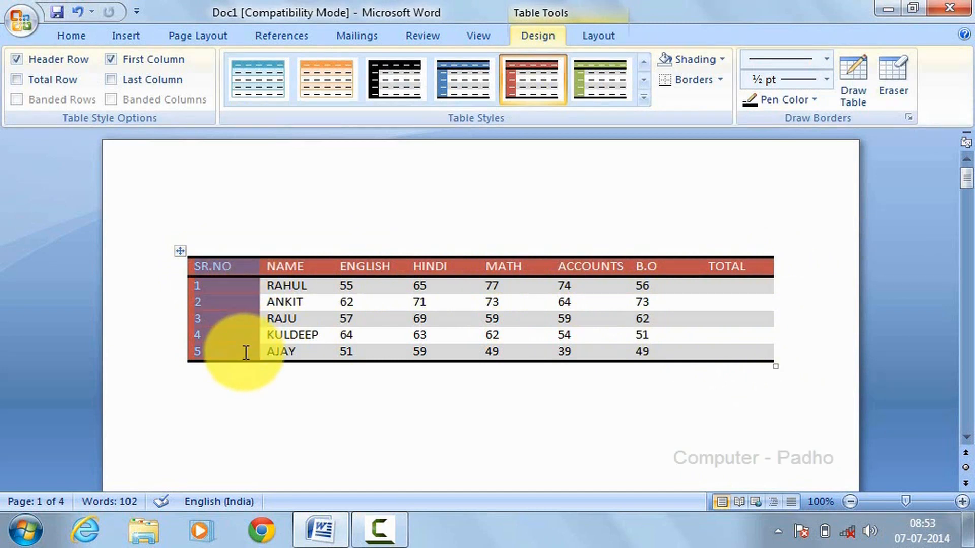
click(353, 401)
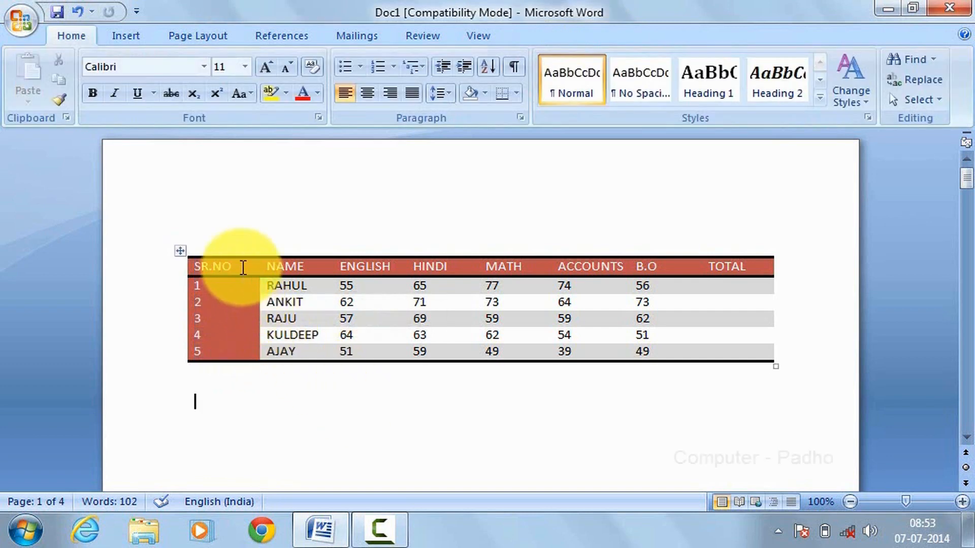
Step: Turn off the marks table's Header Row and First Column style options, and switch both back on
click(243, 268)
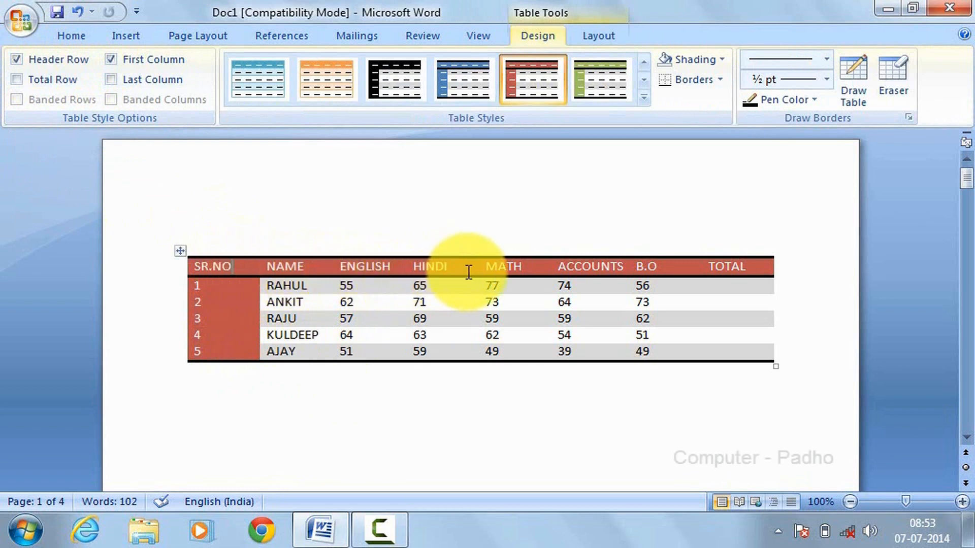
click(17, 60)
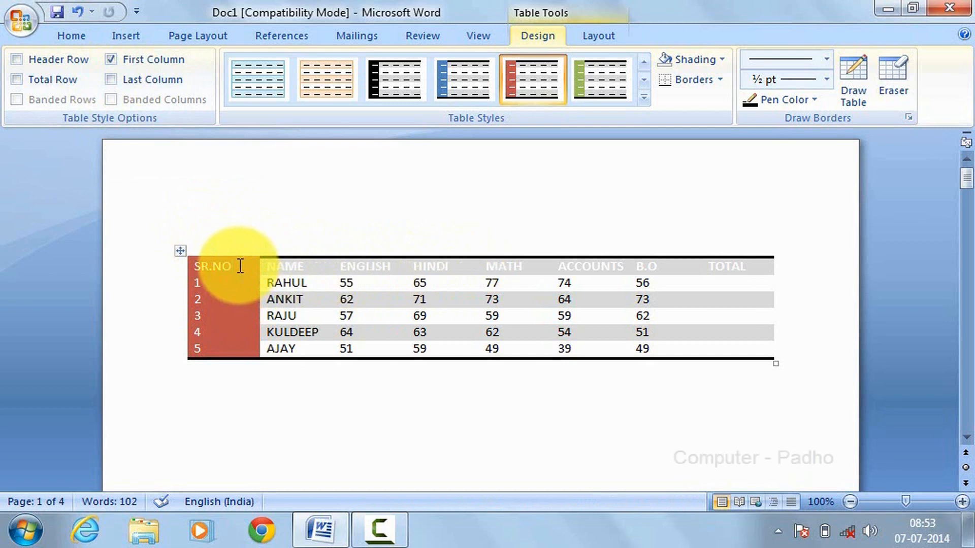
drag(239, 266, 239, 341)
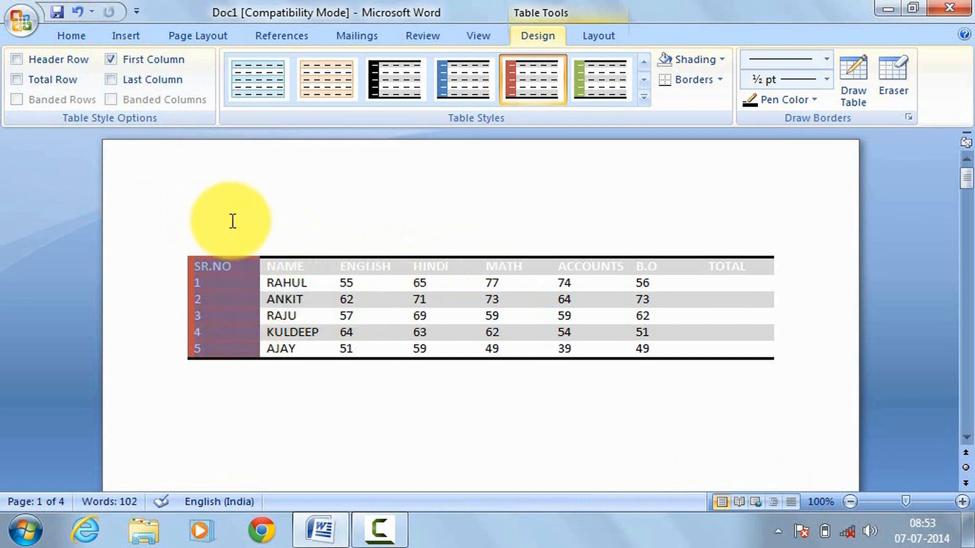
click(239, 263)
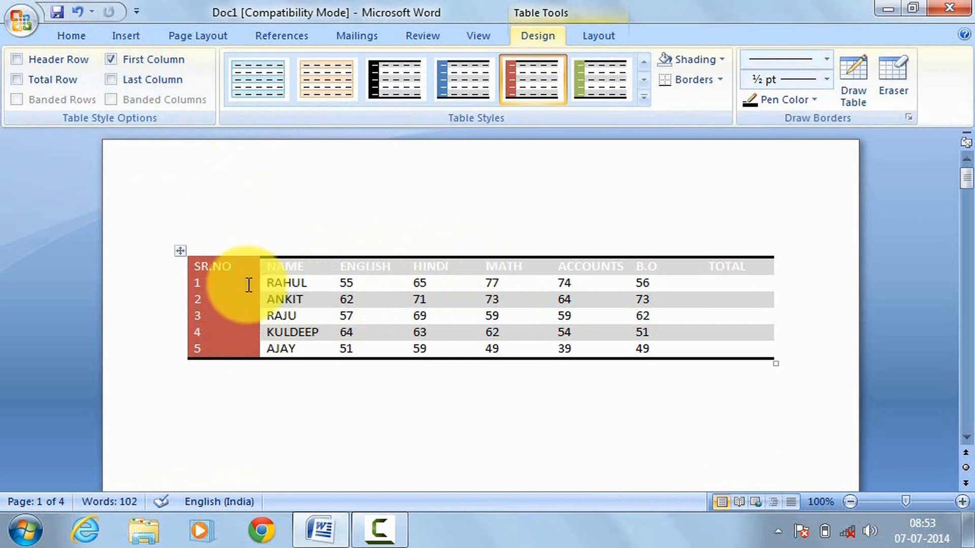
click(110, 59)
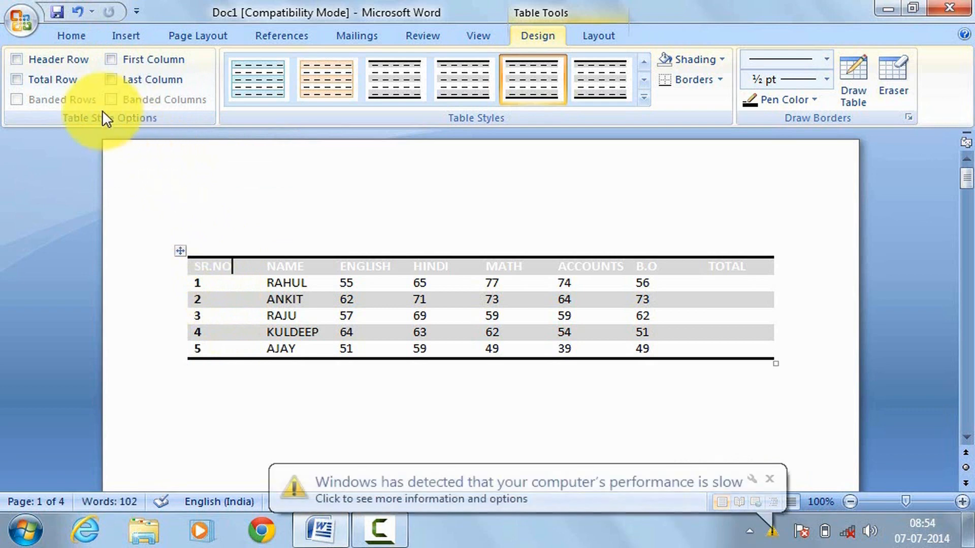
click(16, 59)
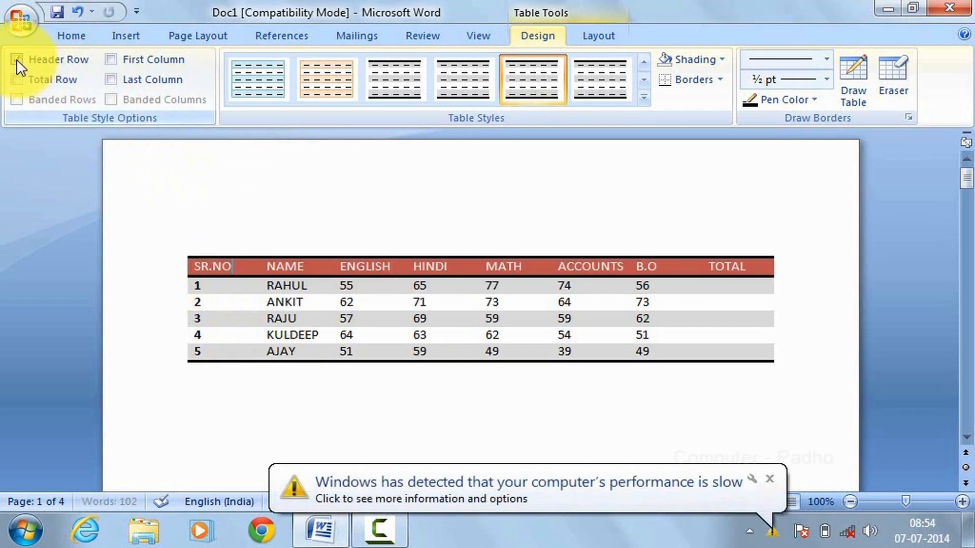
click(110, 59)
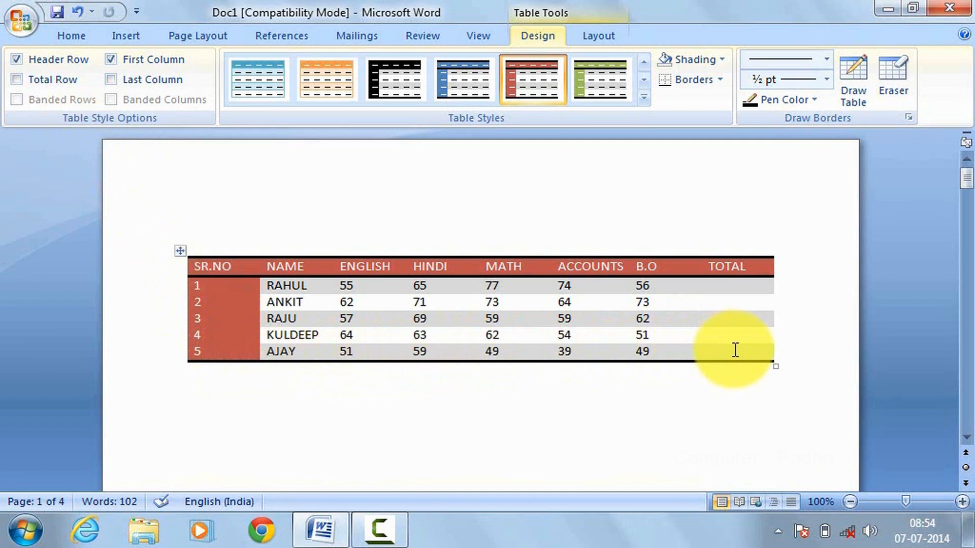
Step: Turn on the Total Row style option for the marks table and switch it off again
drag(735, 354, 729, 289)
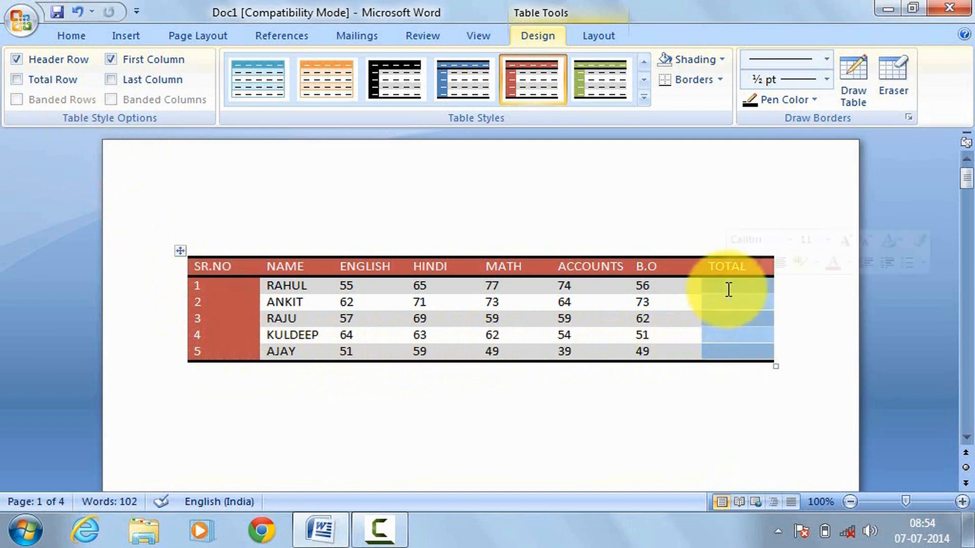
click(707, 390)
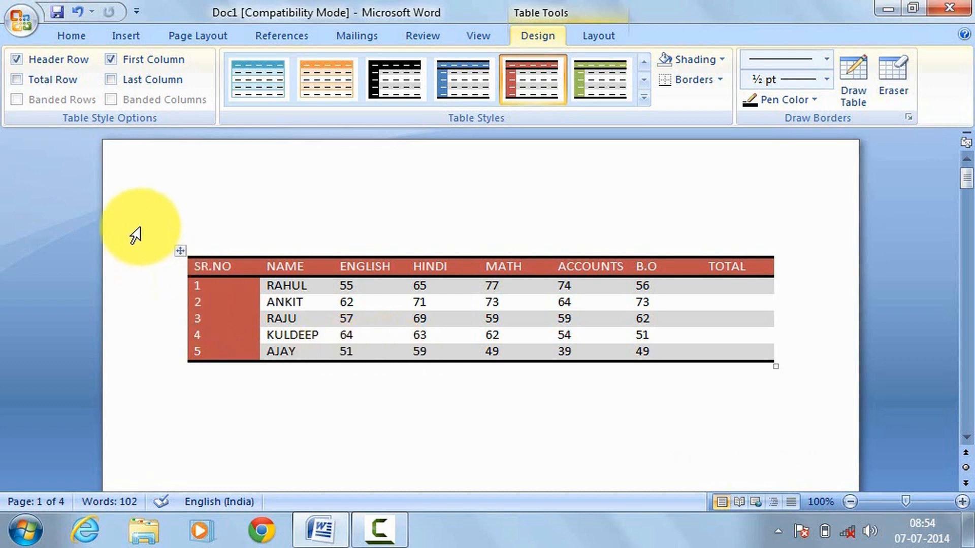
click(15, 78)
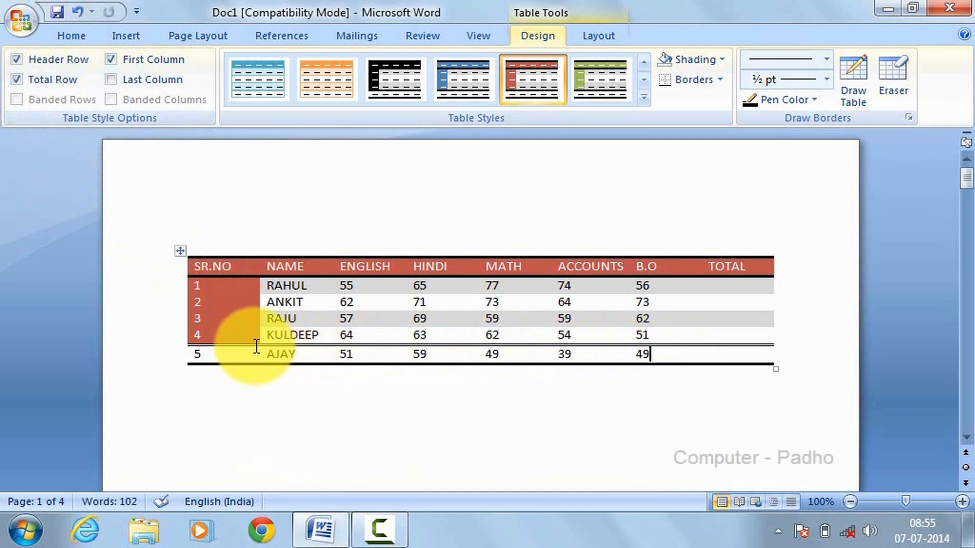
click(15, 78)
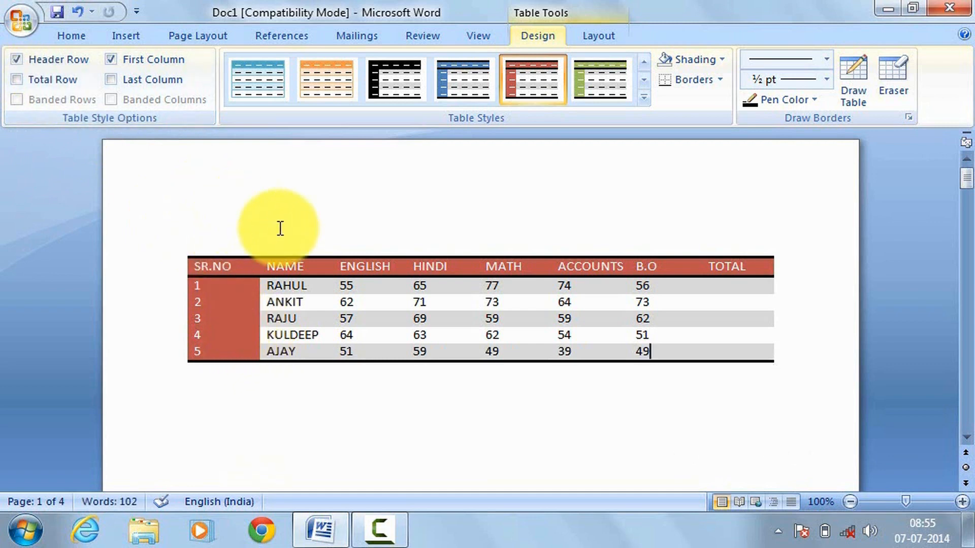
Step: Select and deselect the TOTAL column, and turn the table's Last Column style option on and off again
drag(750, 267, 767, 359)
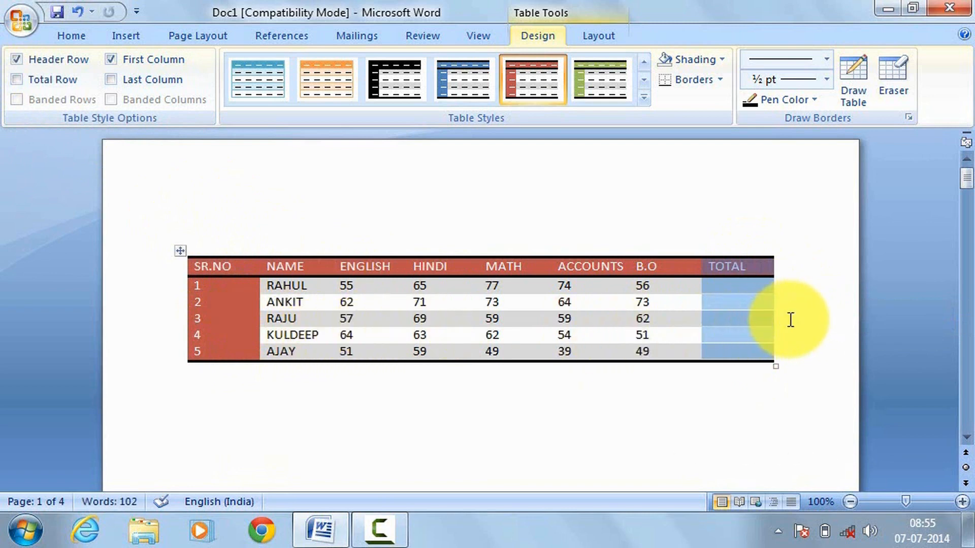
click(478, 217)
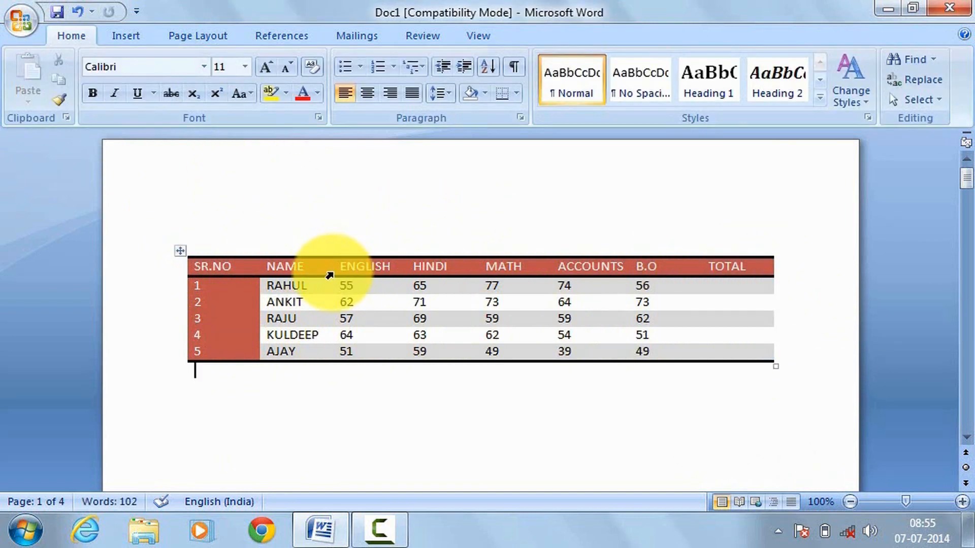
click(331, 268)
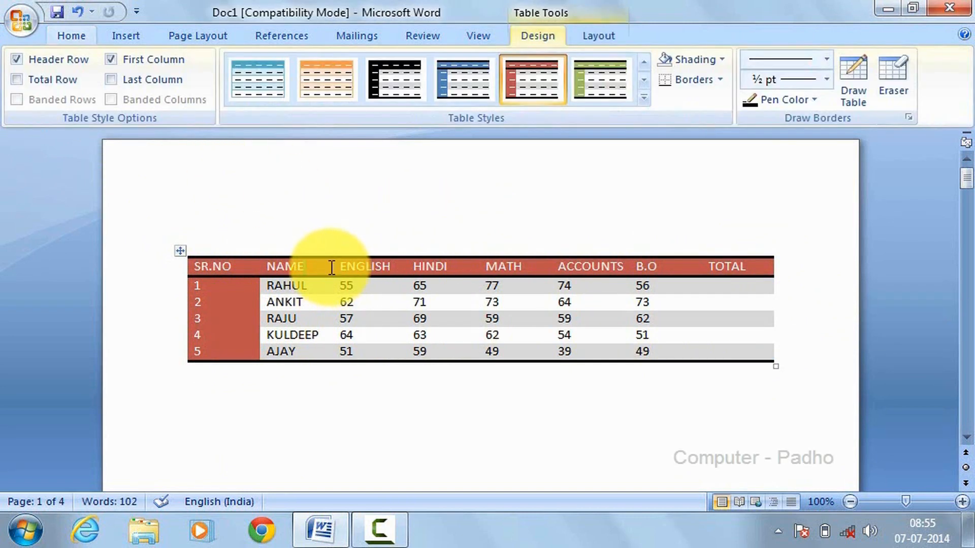
click(113, 83)
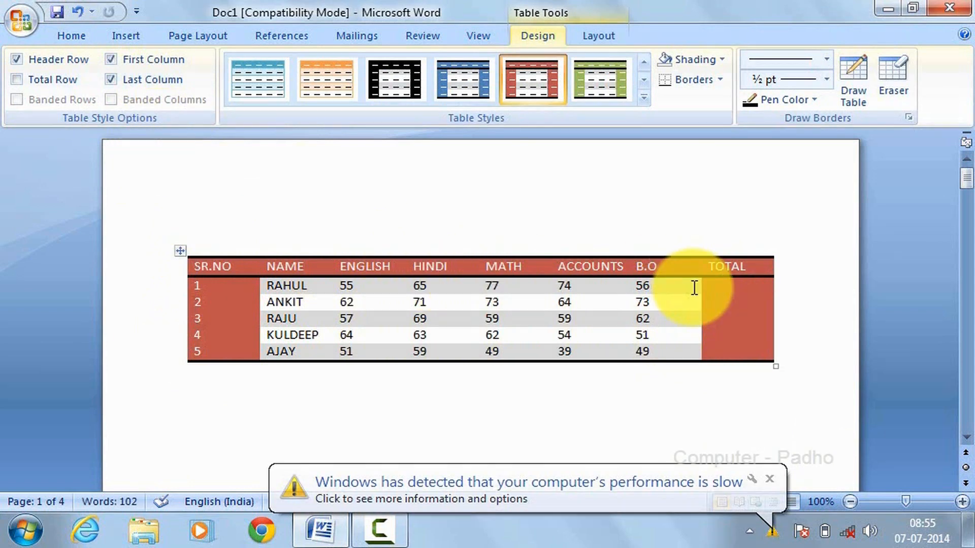
click(110, 75)
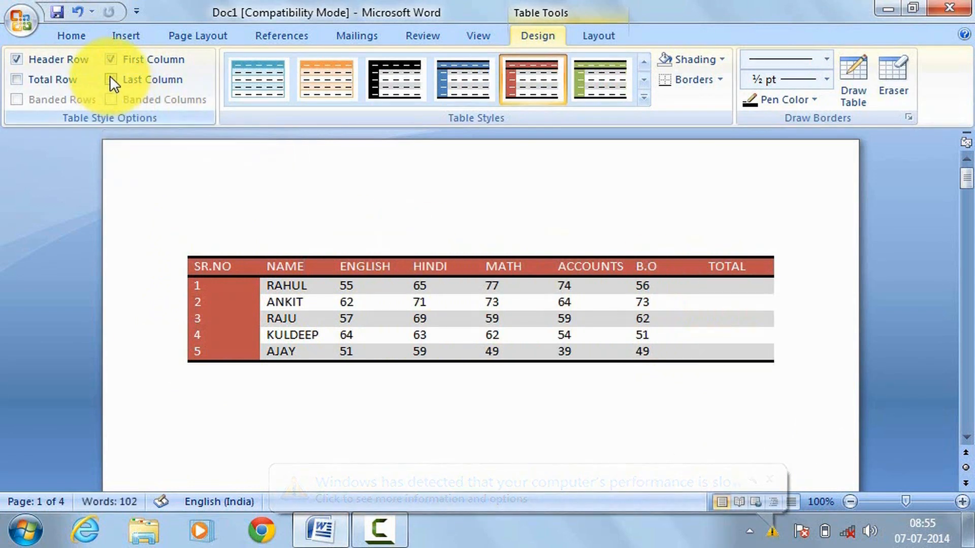
Step: Review the colour-highlighted list of four table topics on page 2 of the document
mouse_move(206, 133)
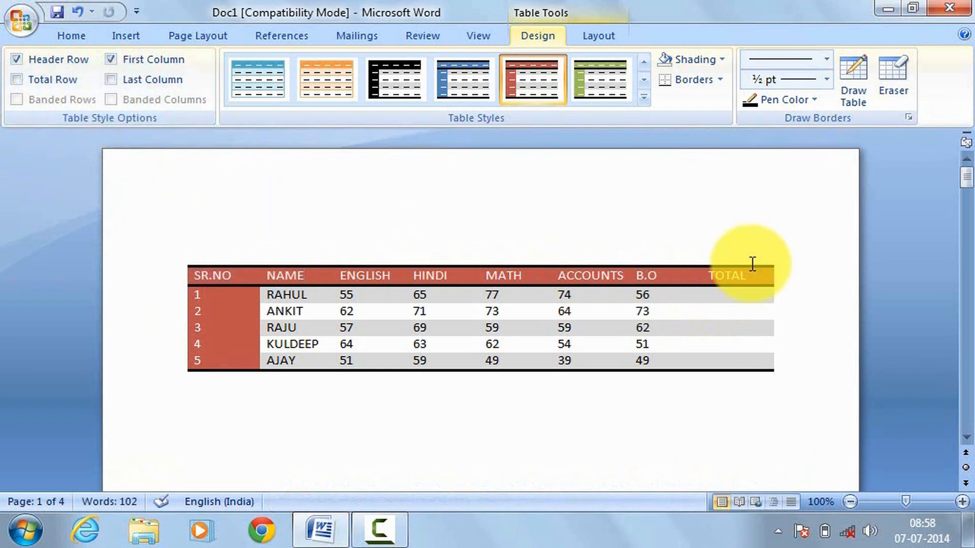
drag(965, 184, 969, 254)
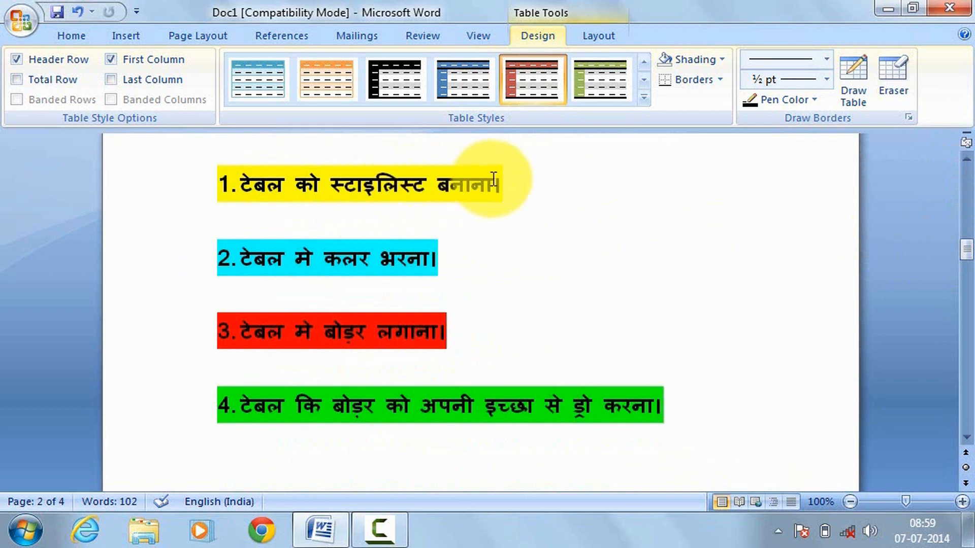